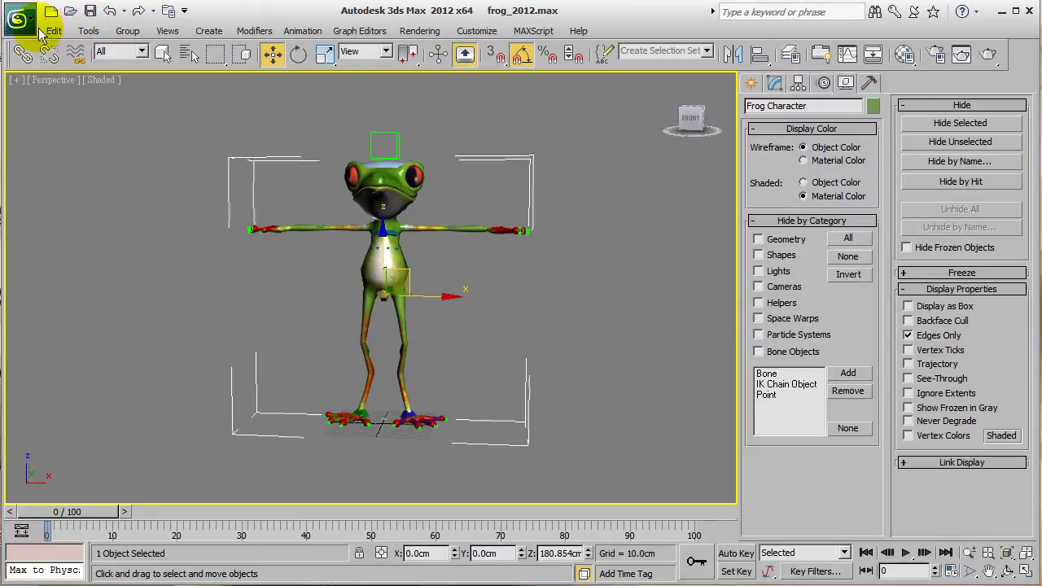
Start an FBX export of the frog scene to the DemoMax folder on drive C: with the file name Frog.
left_click(31, 33)
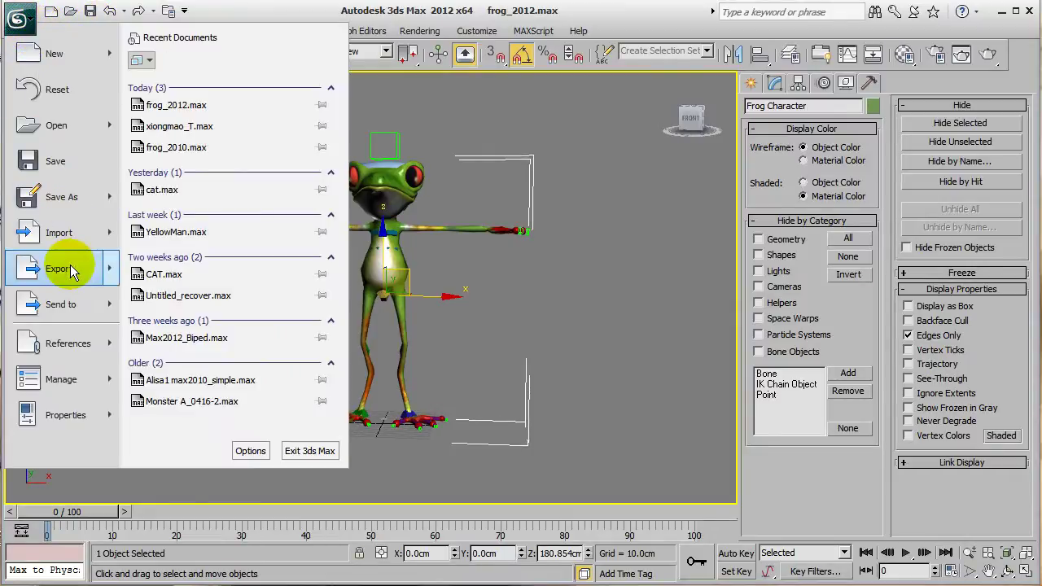
mouse_move(70, 268)
left_click(241, 93)
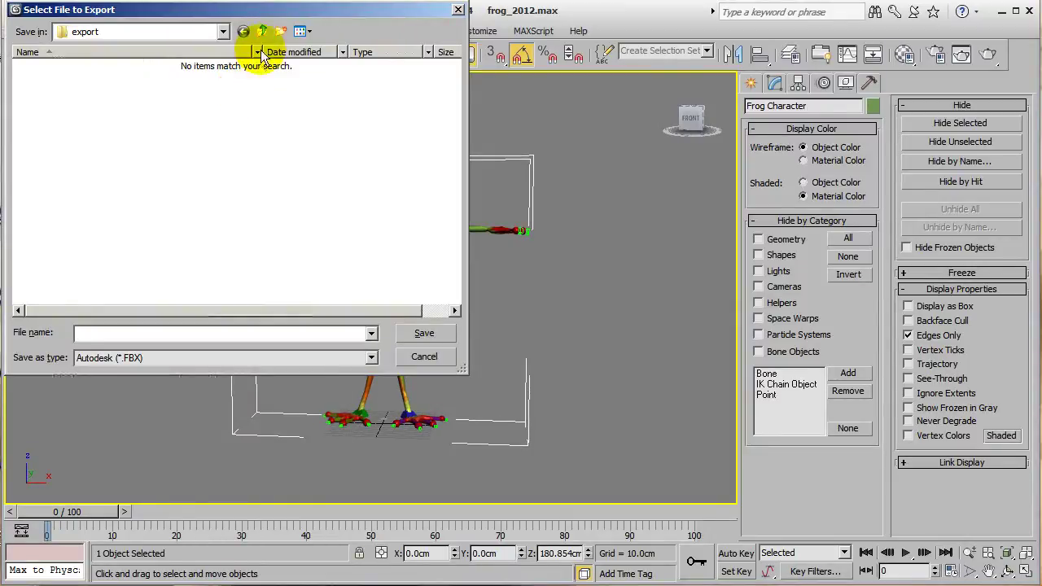
left_click(213, 32)
left_click(179, 81)
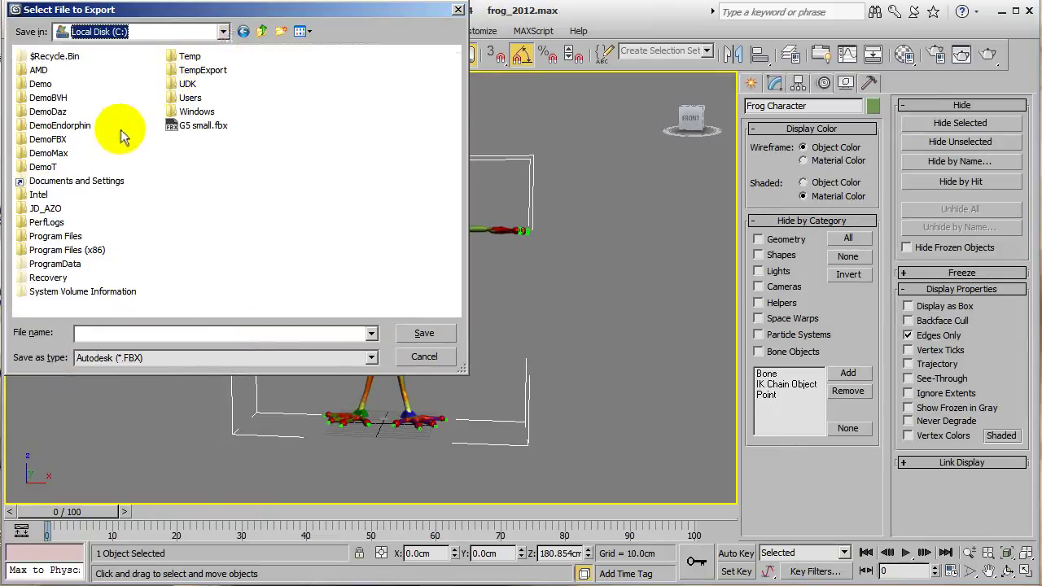
double_click(49, 155)
left_click_drag(232, 12, 457, 99)
type("Frog")
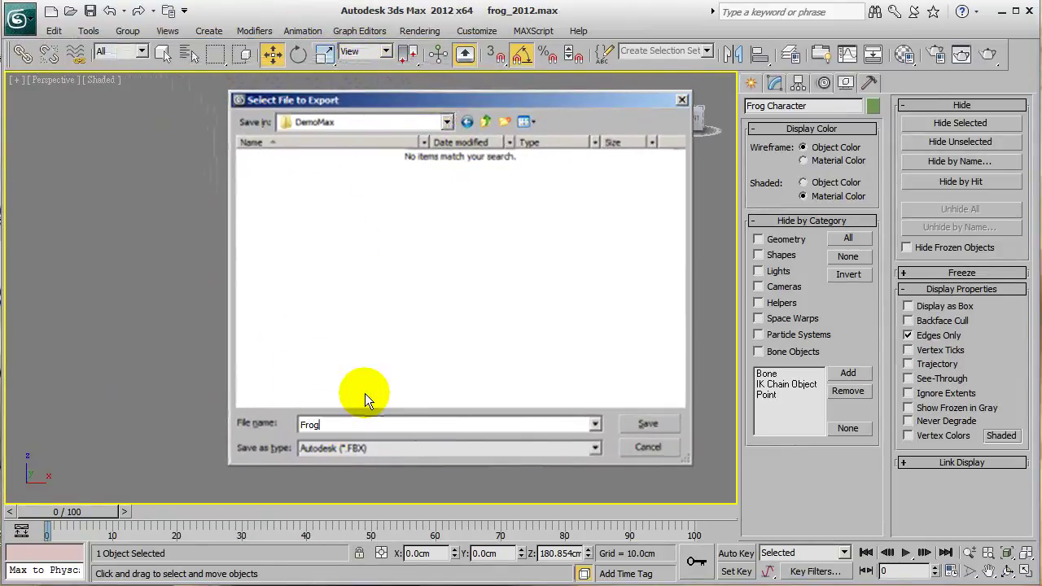
key("Return")
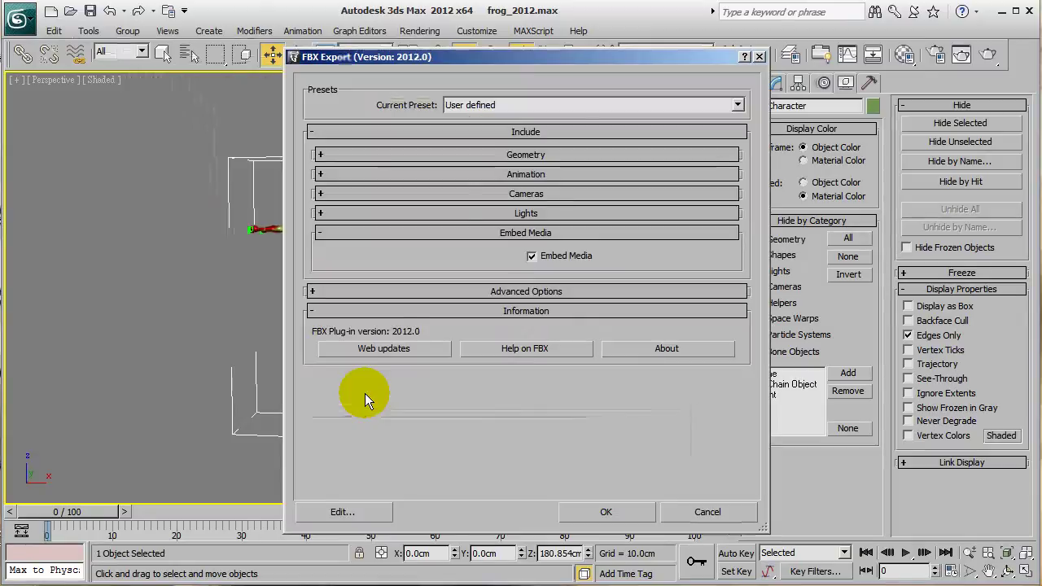
Apply the Autodesk Media & Entertainment preset, enable Embed Media, and run the FBX export.
left_click(581, 105)
left_click(580, 119)
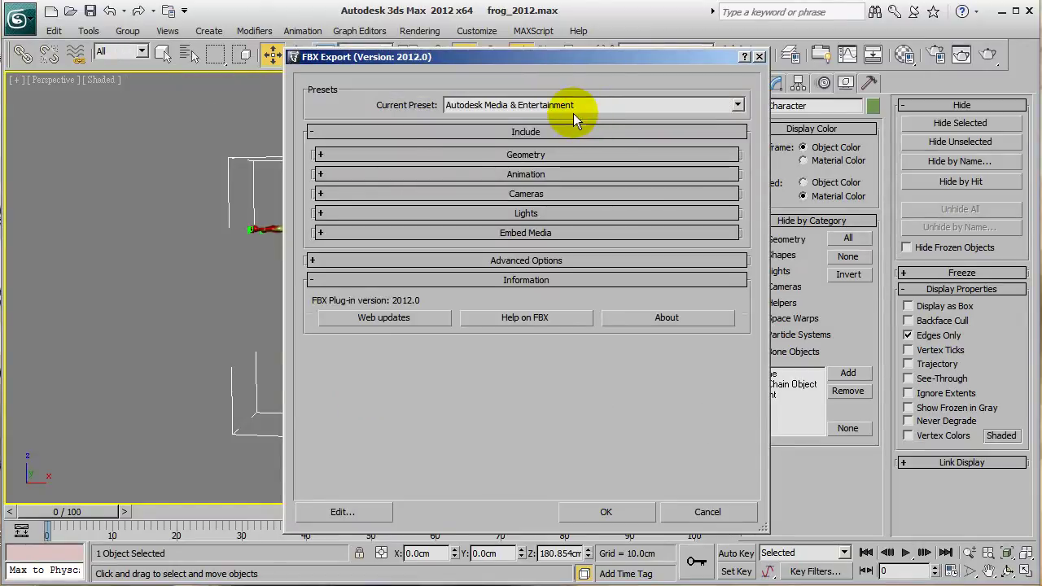
left_click(535, 233)
left_click(535, 255)
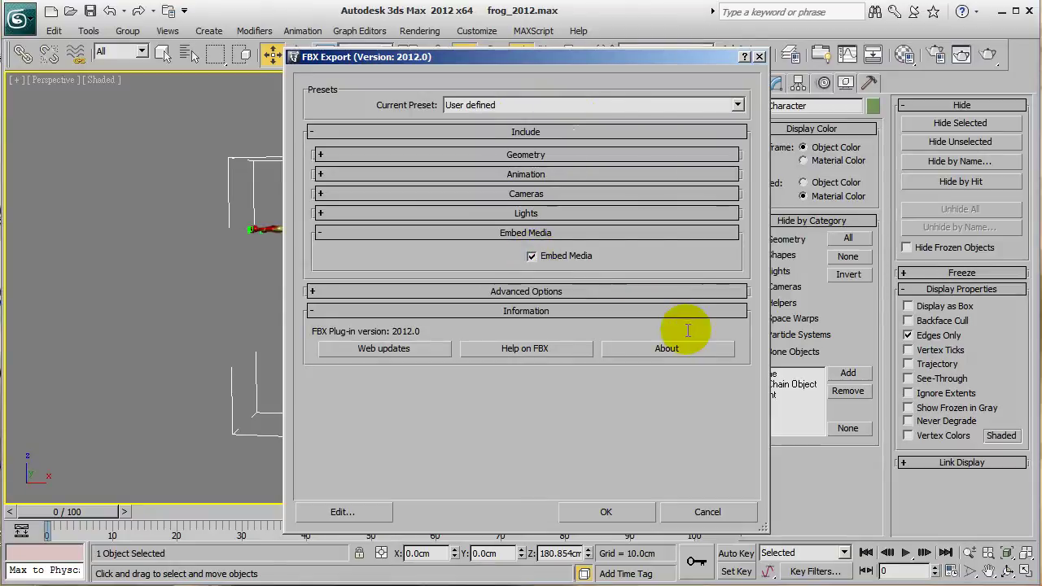
left_click(605, 513)
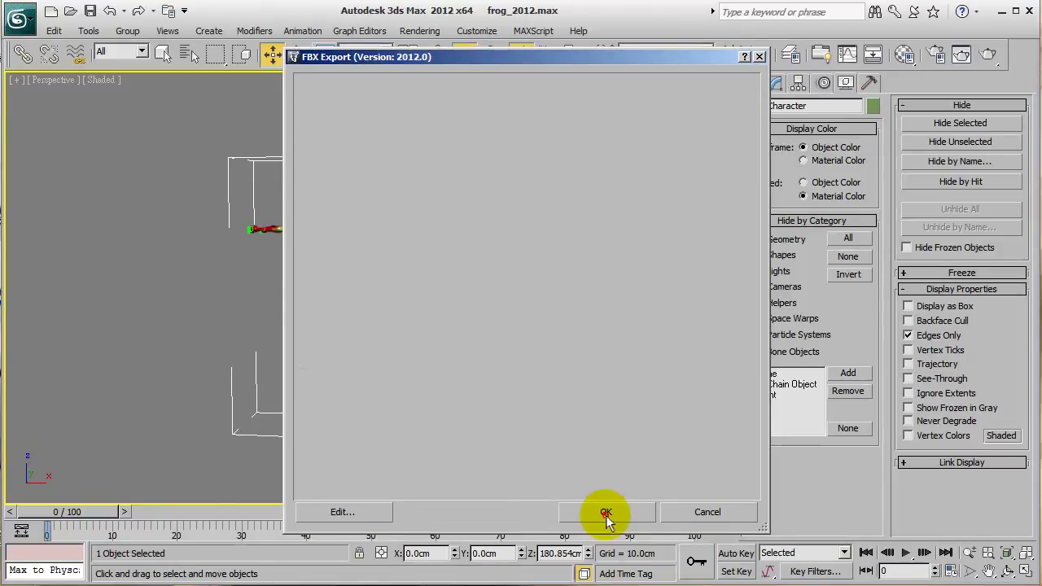
left_click(775, 547)
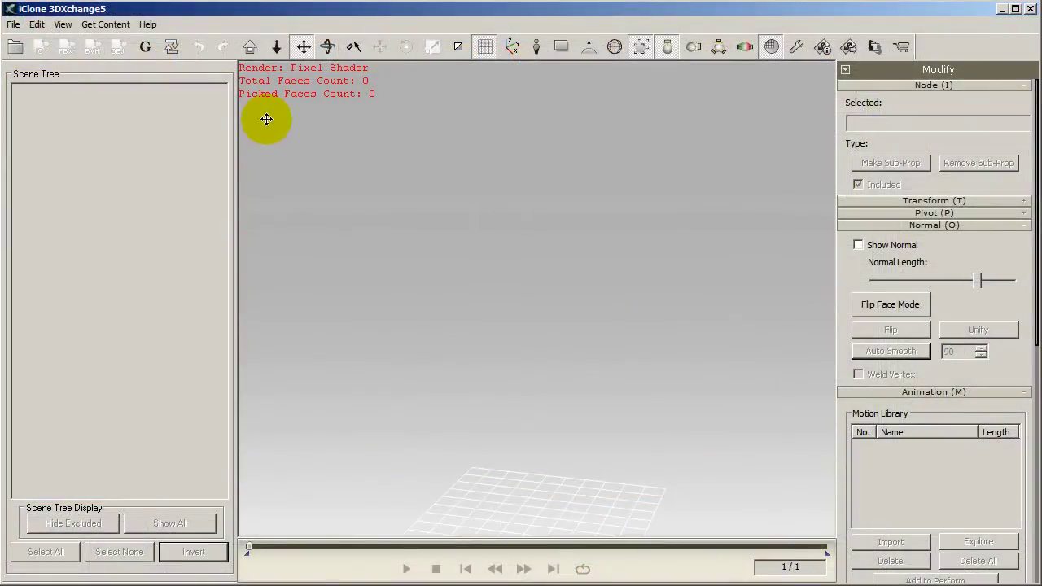
In iClone 3DXchange5, open Frog.FBX from the DemoMax folder.
left_click(17, 47)
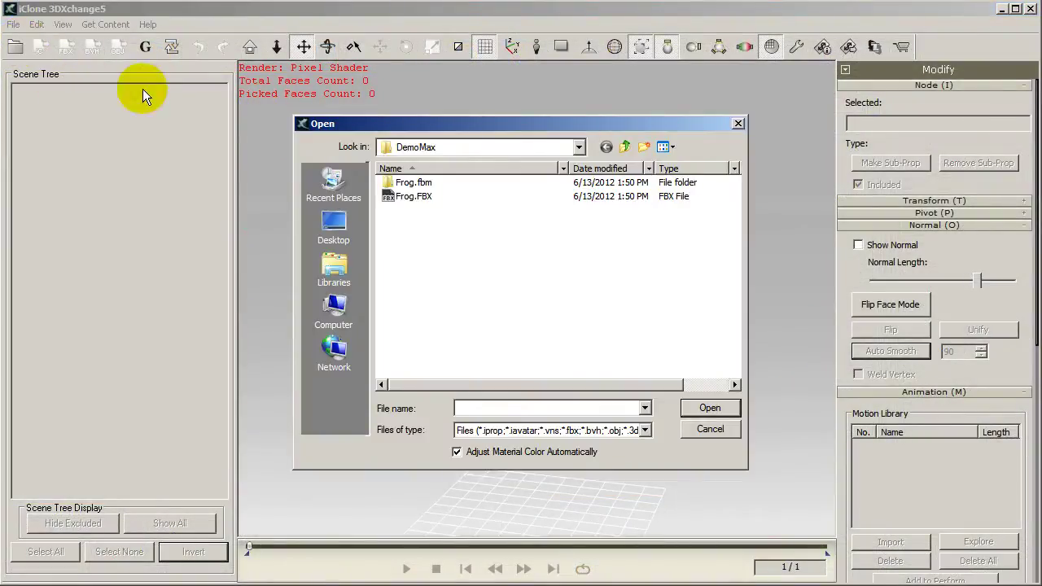
left_click(415, 198)
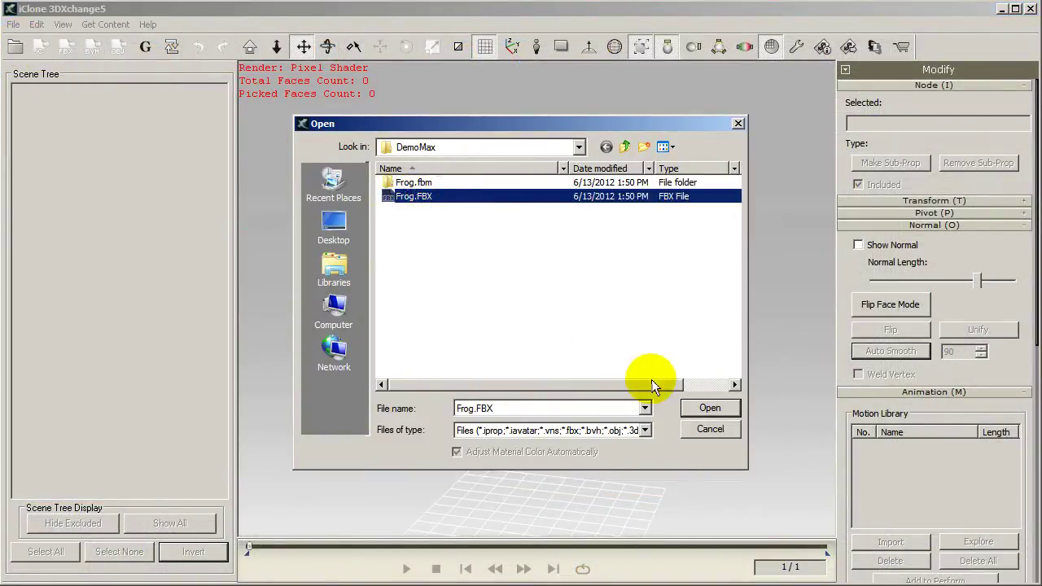
left_click(709, 408)
left_click(494, 378)
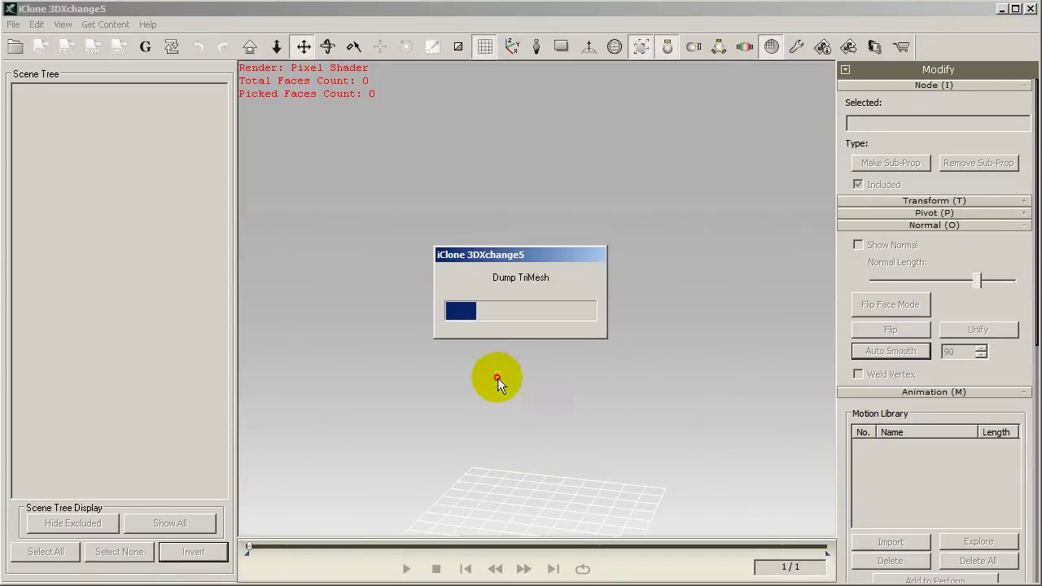
left_click(656, 331)
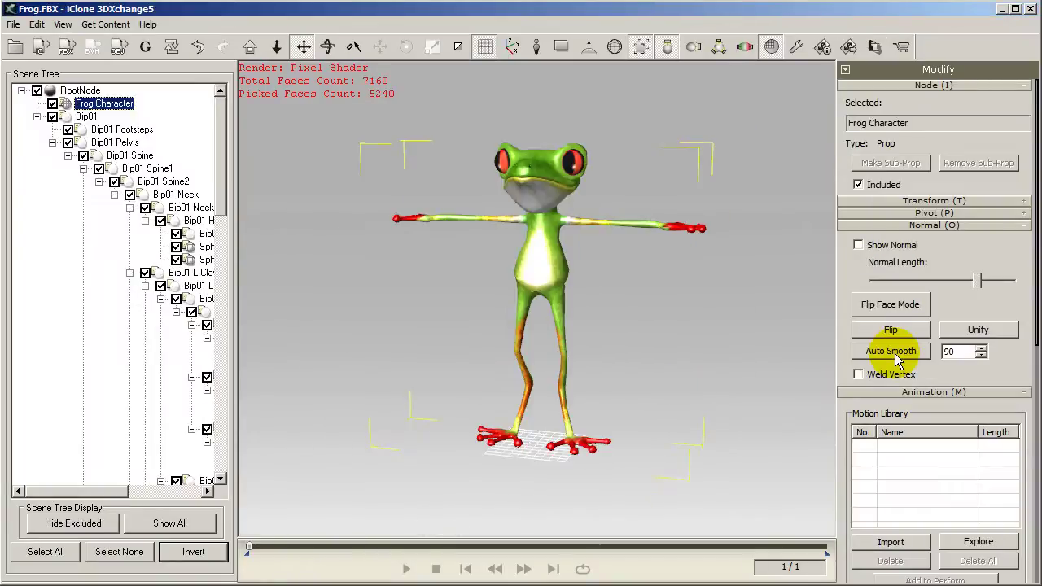
Start converting the frog to a non-standard character and map its bones with the 3ds Max Biped preset.
scroll(931, 374, "down", 10)
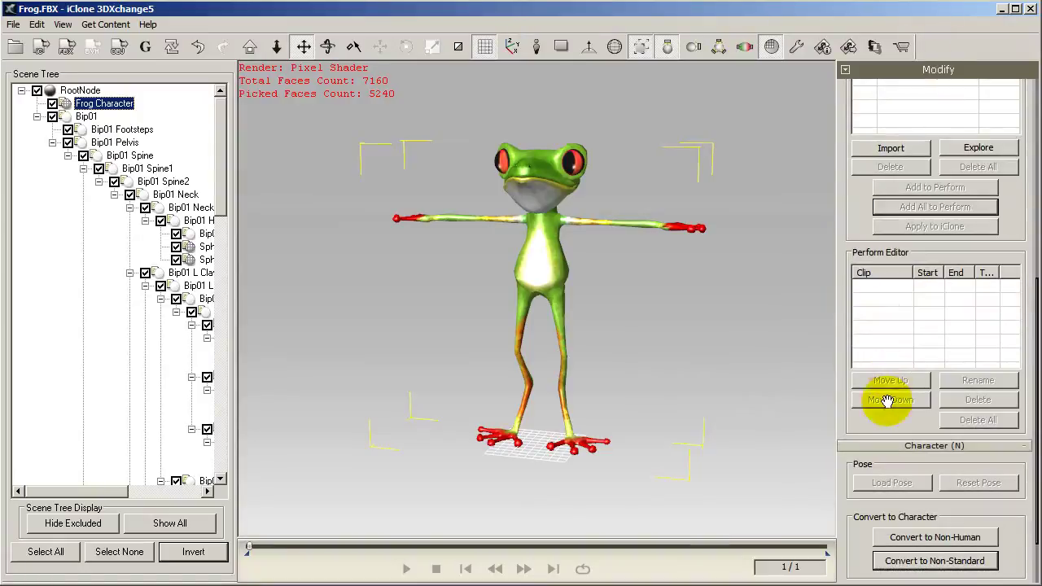
scroll(892, 401, "down", 1)
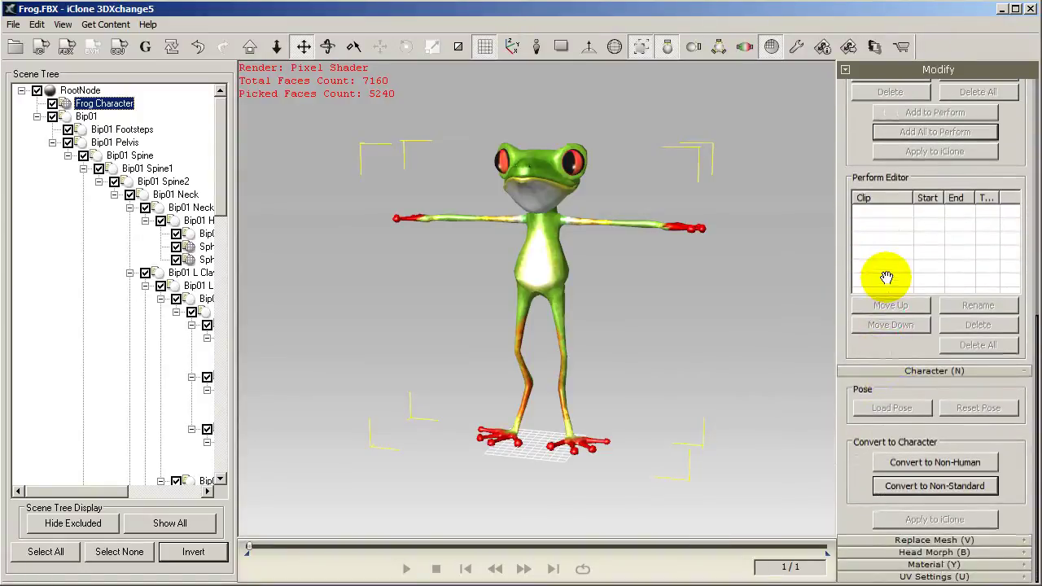
left_click(944, 487)
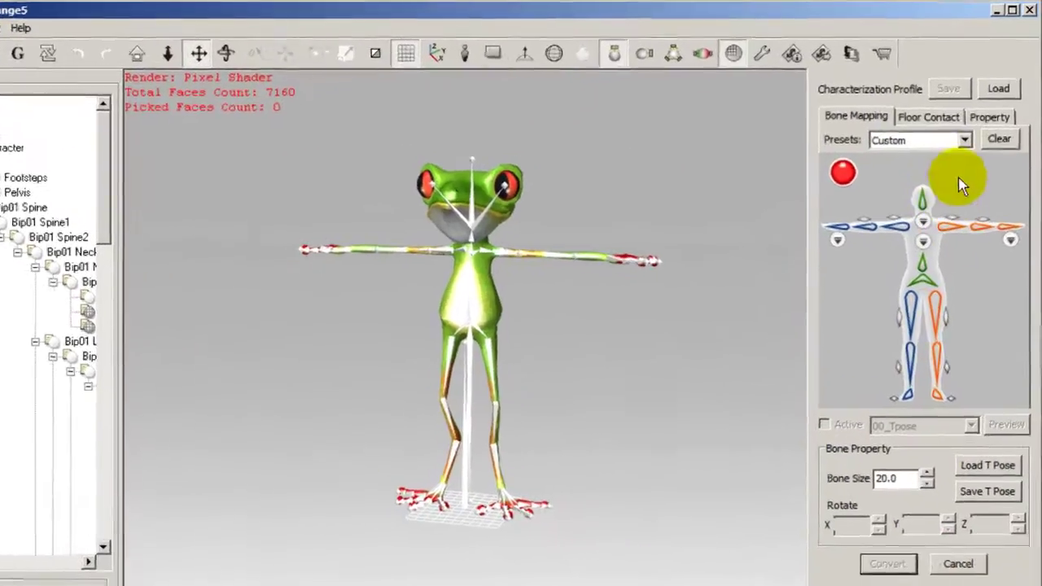
left_click(962, 147)
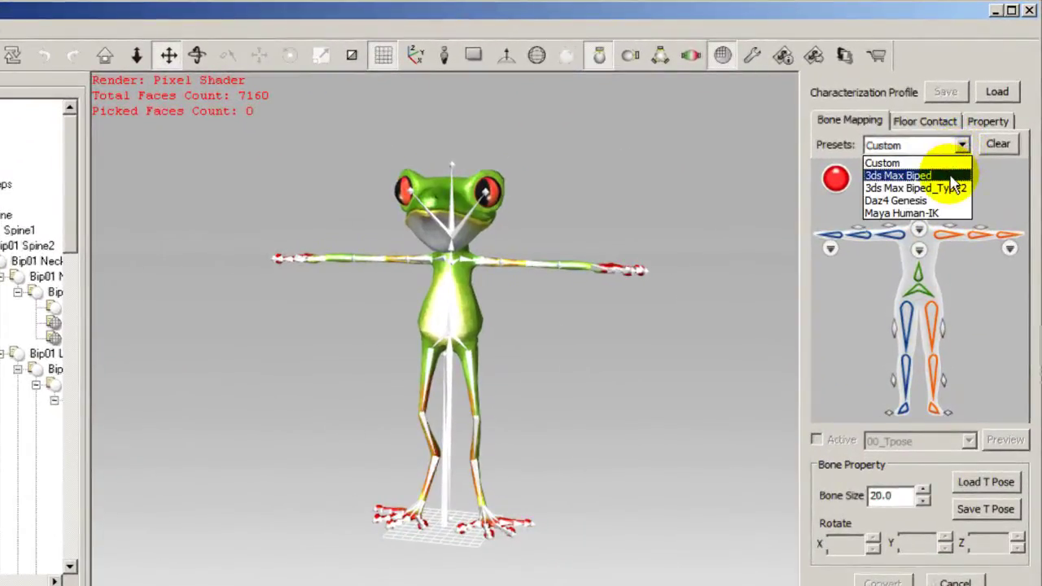
left_click(940, 175)
right_click_drag(418, 328, 514, 425)
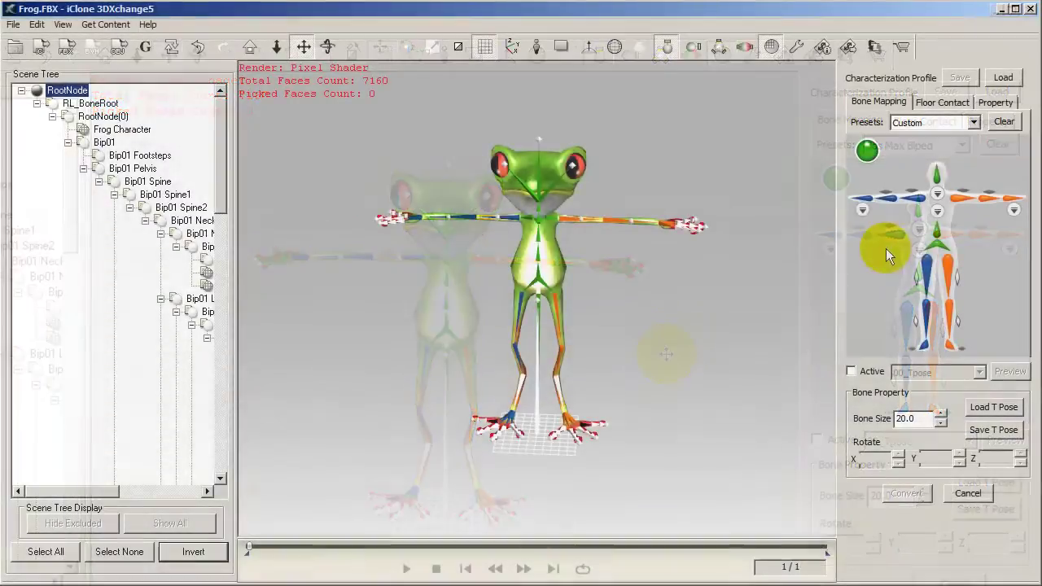
Activate the characterization and set the hip's forward offset to -60, toggling Active off and on to compare the pose.
left_click(851, 372)
right_click_drag(732, 359, 341, 209)
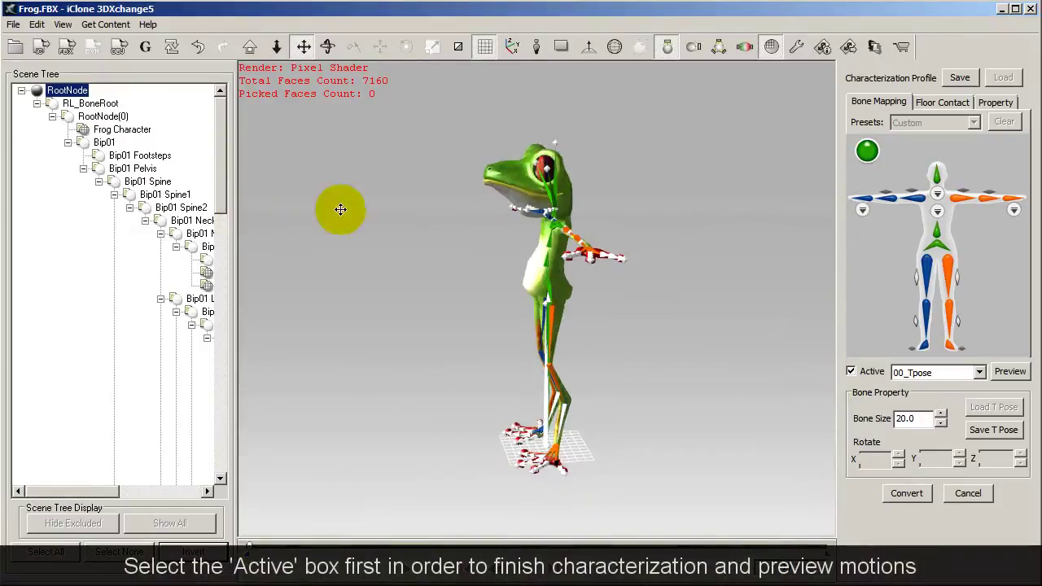
left_click(1001, 104)
double_click(931, 146)
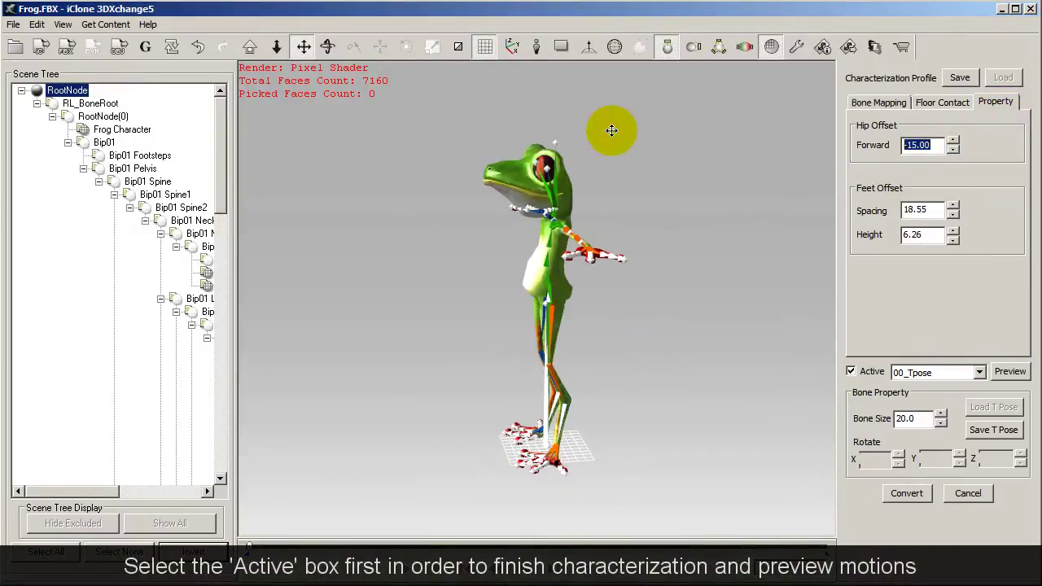
type("-60")
key("Return")
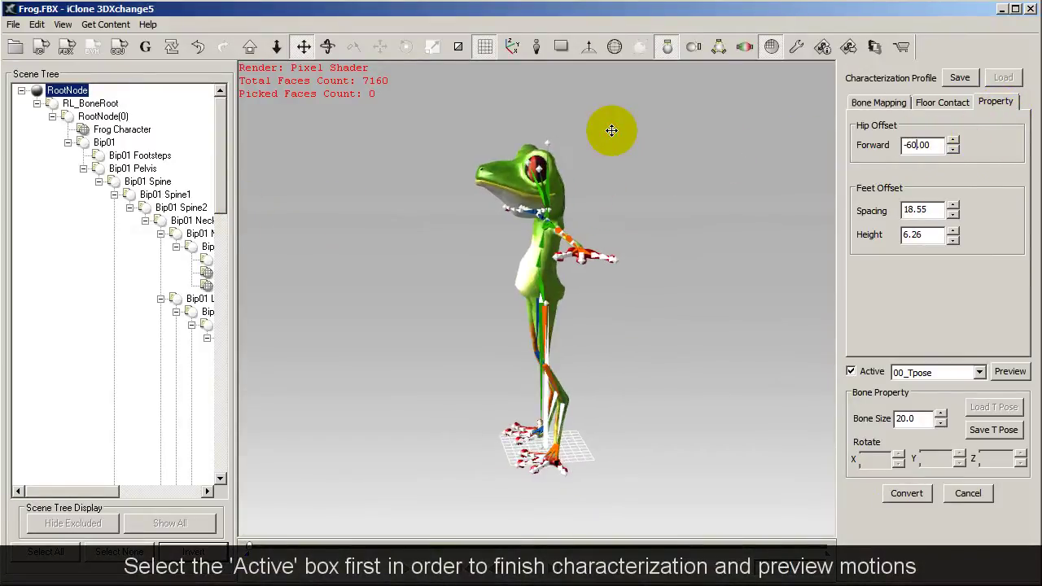
left_click(850, 372)
left_click(849, 372)
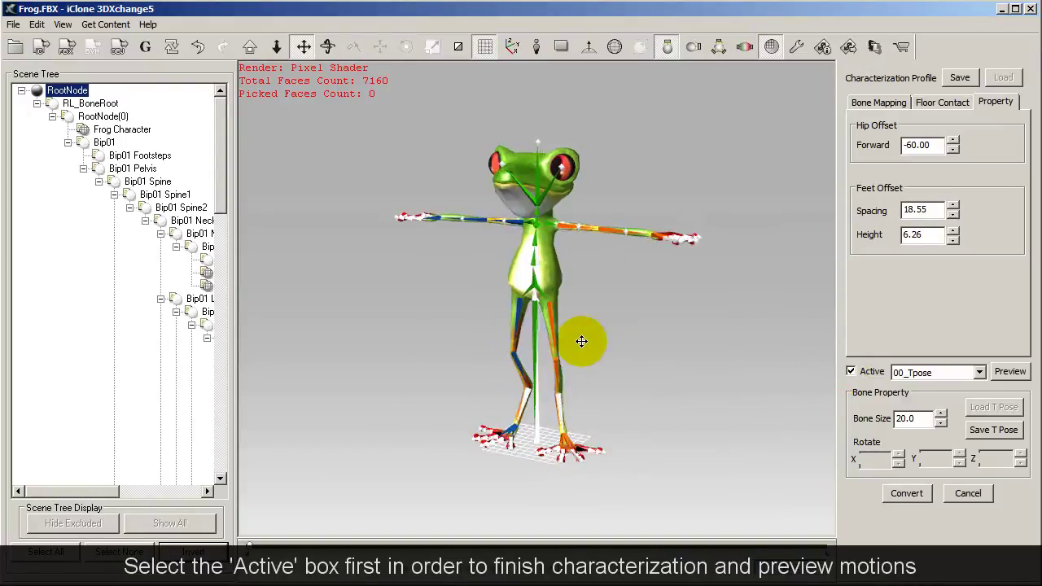
Preview the Basic Walk motion on the frog and stop the playback.
left_click(980, 373)
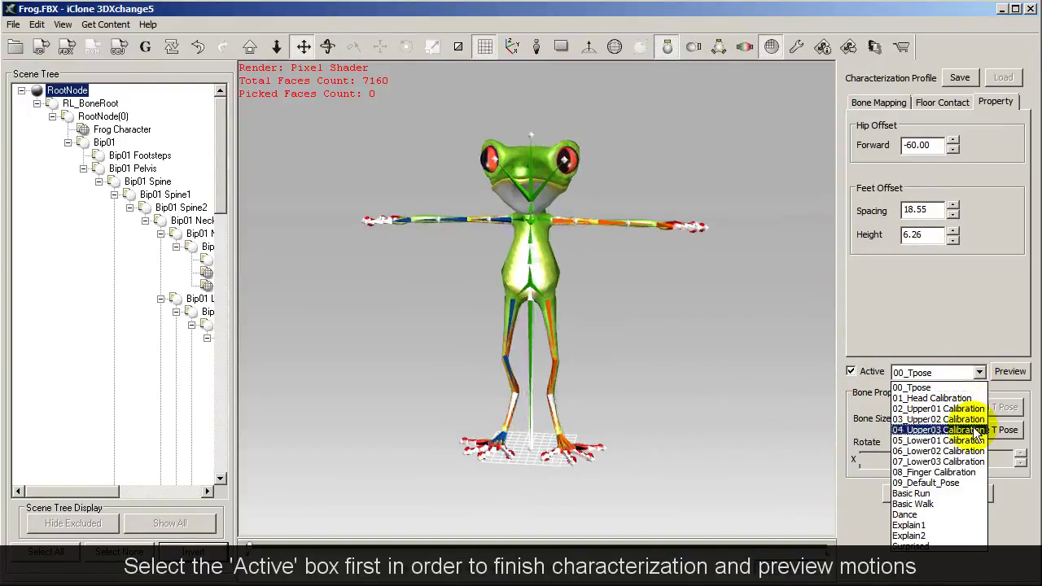
left_click(971, 494)
left_click(1010, 372)
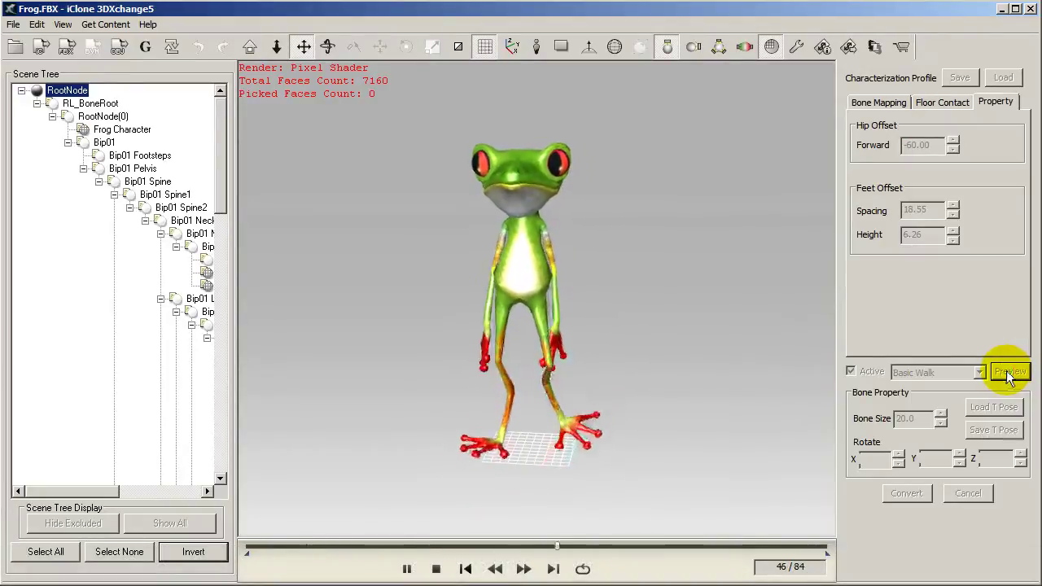
left_click(1010, 373)
left_click(435, 570)
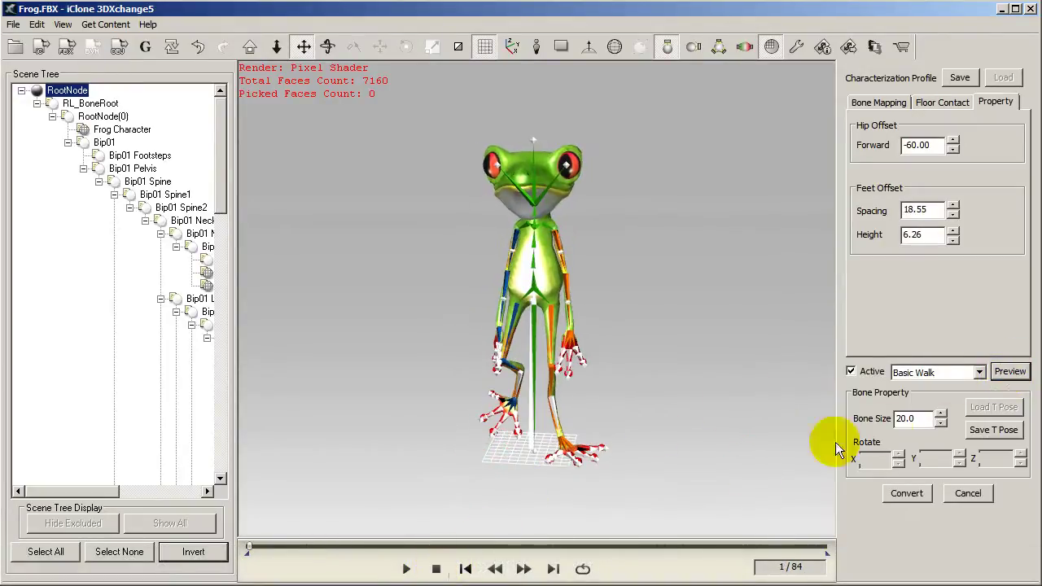
Return the frog to the 00_Tpose calibration pose and convert it to a non-standard character.
left_click(957, 373)
left_click(912, 380)
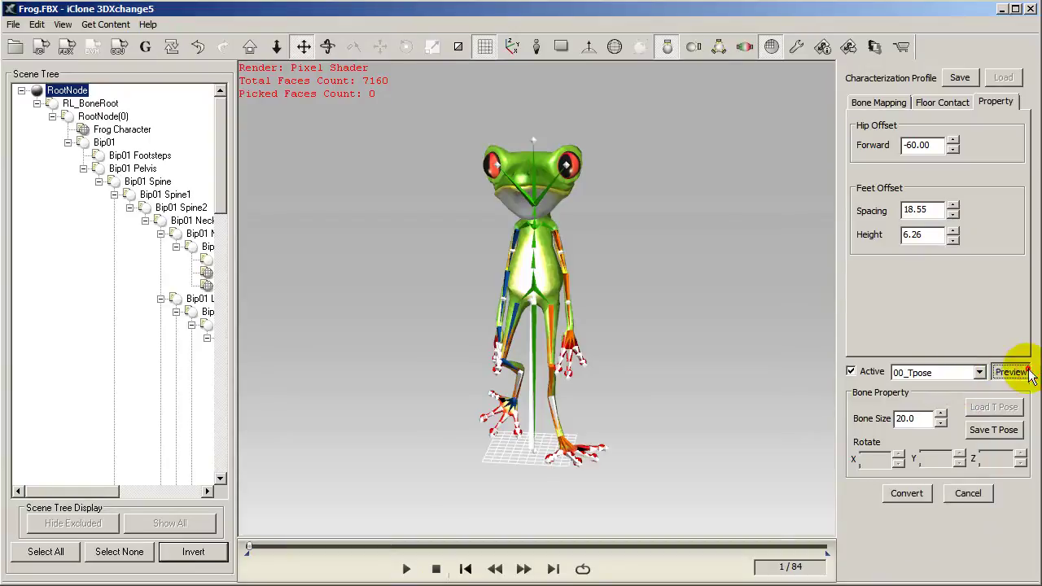
left_click(1008, 372)
left_click(888, 495)
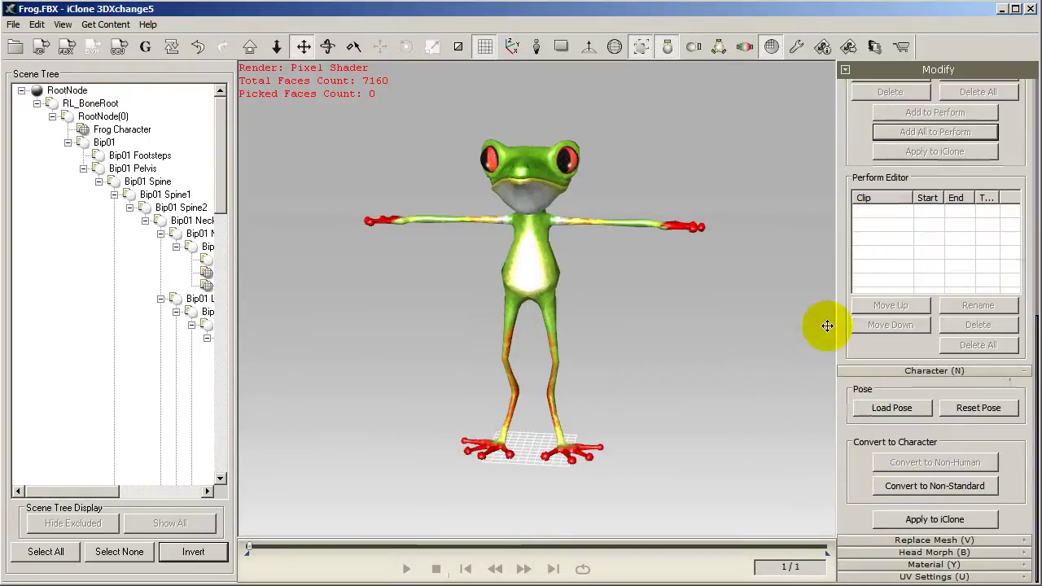
Add Rock and Roll.iMotion and tmp-MJ_thriller_Take 002.iMotion from the Dance motion folder to the Motion Library.
left_click_drag(893, 186, 846, 379)
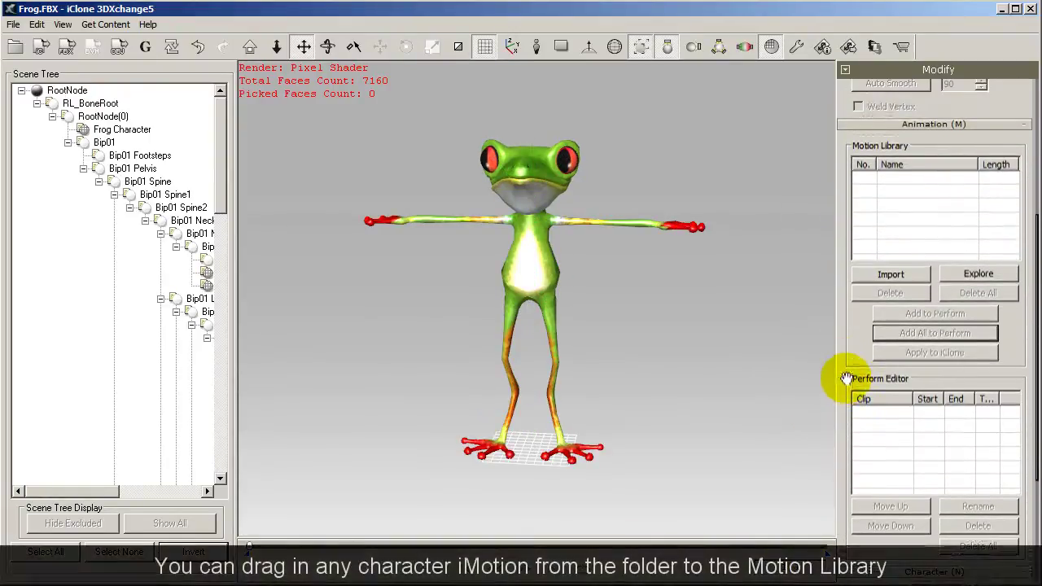
left_click(981, 275)
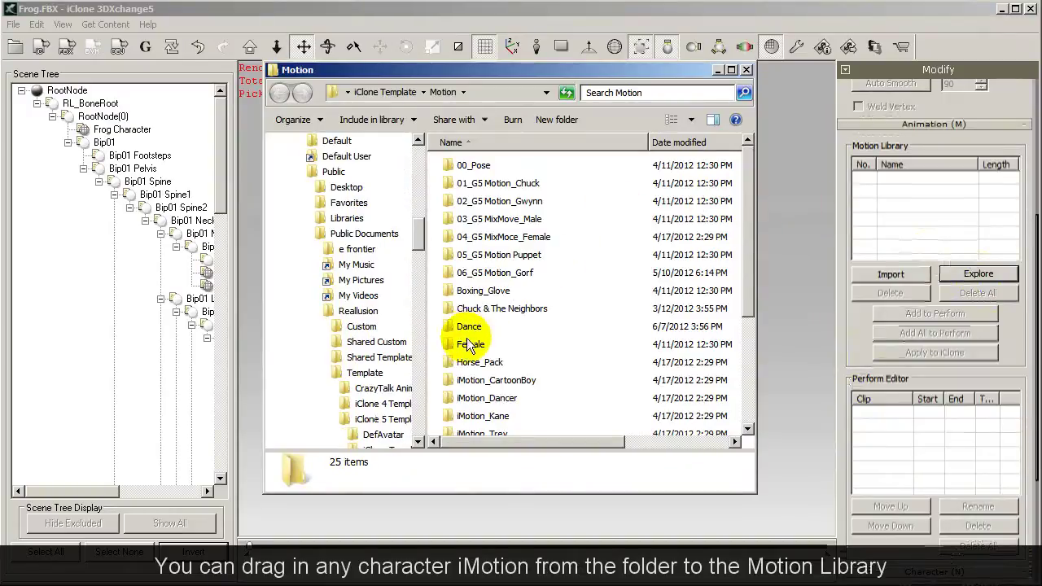
double_click(471, 327)
left_click(554, 237)
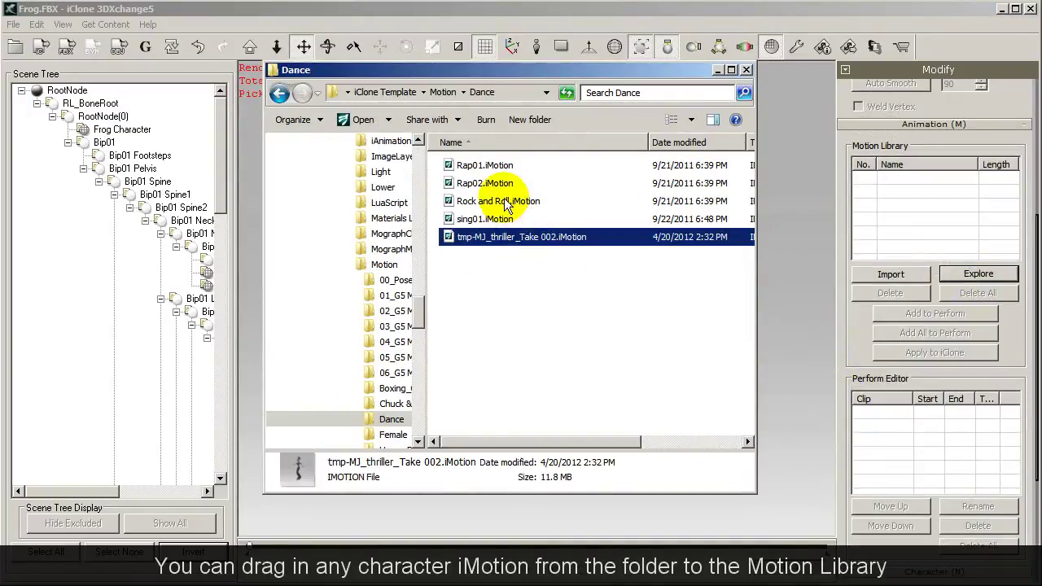
left_click(504, 202, "ctrl")
left_click_drag(505, 201, 918, 181)
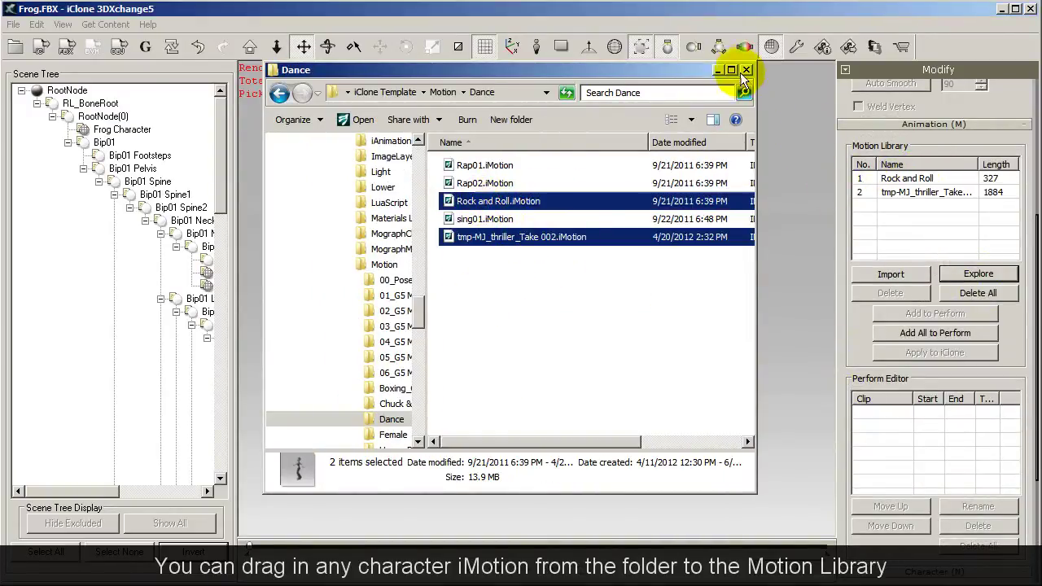
left_click(746, 70)
Play the Rock and Roll and tmp-MJ_thriller_Take 002 motions on the frog, and stop the playback.
left_click(910, 180)
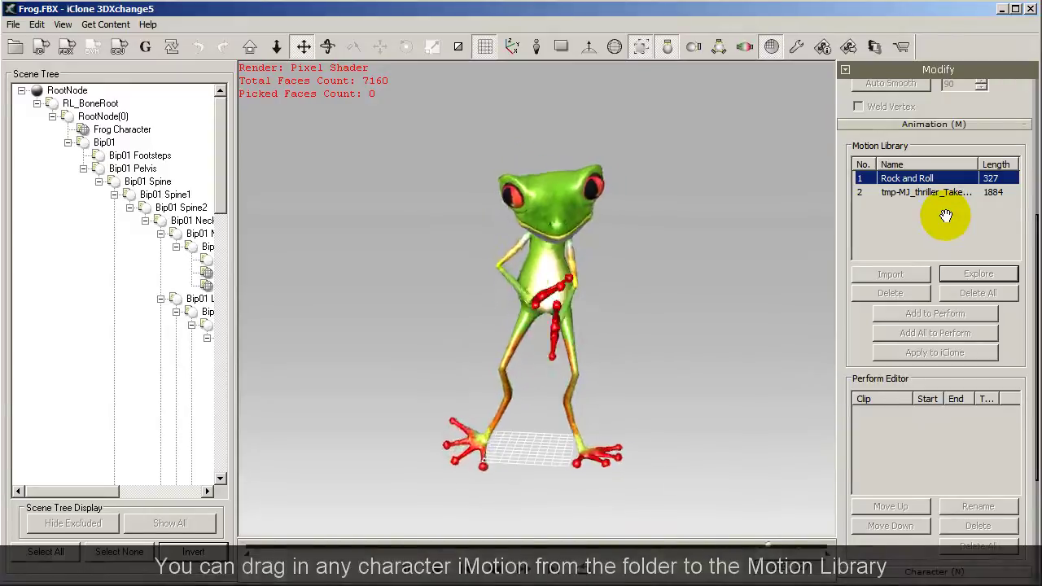
left_click(912, 200)
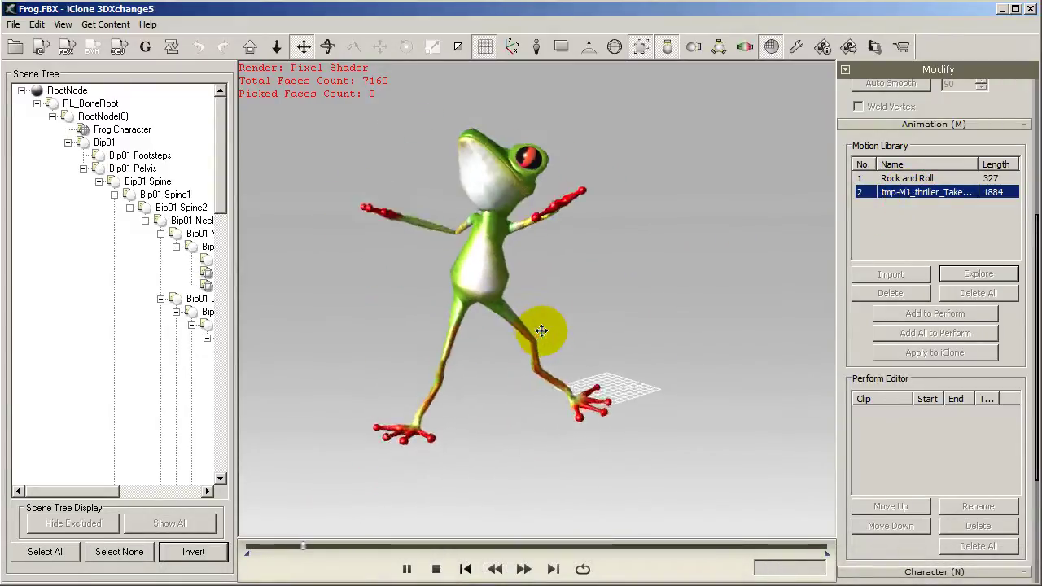
left_click(437, 570)
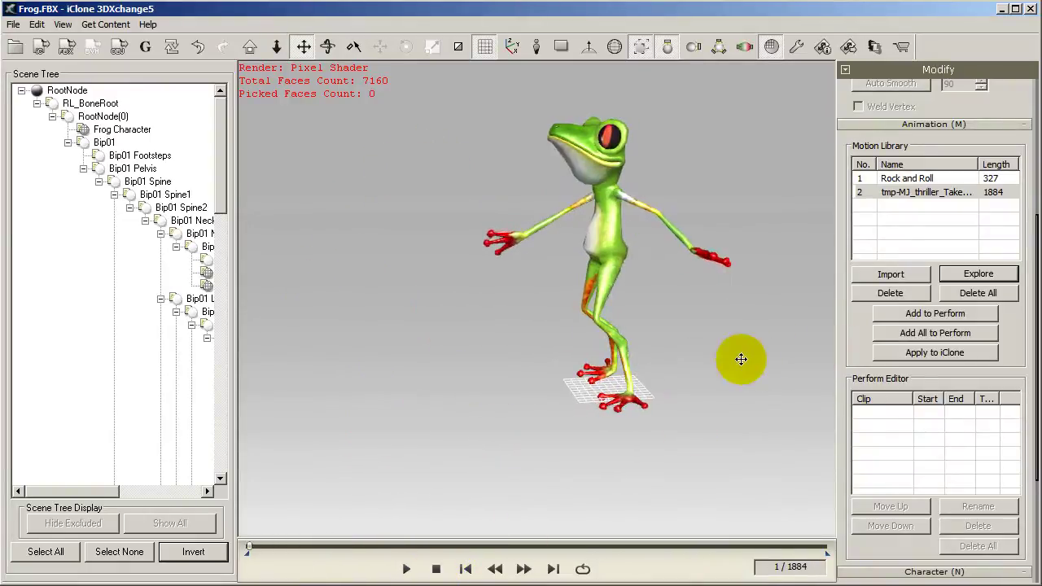
Add the tmp-MJ_thriller_Take 002 motion from the Motion Library to the Perform Editor.
left_click(928, 179)
left_click(929, 194)
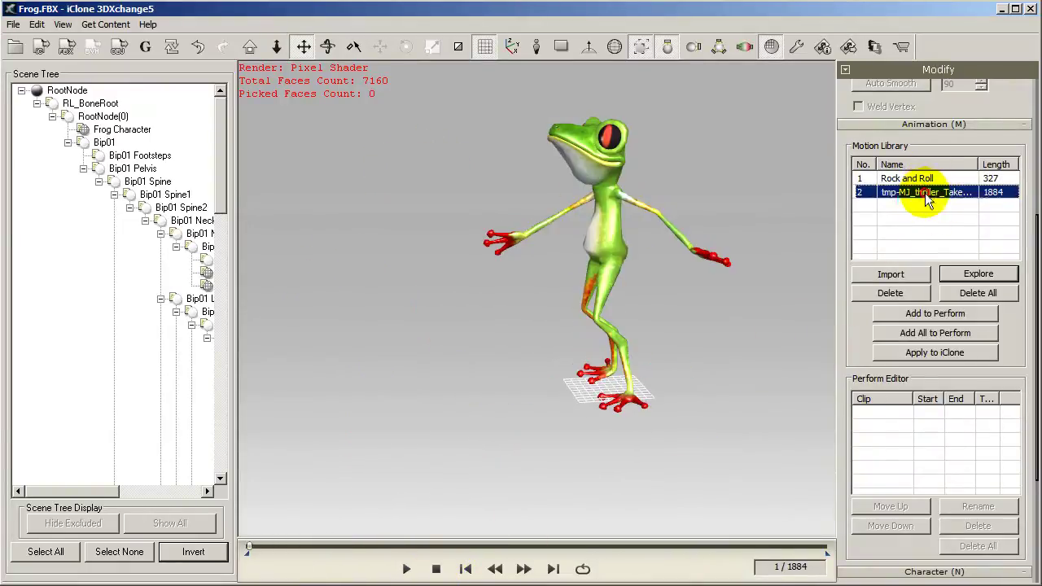
left_click(945, 314)
left_click_drag(682, 311, 584, 325)
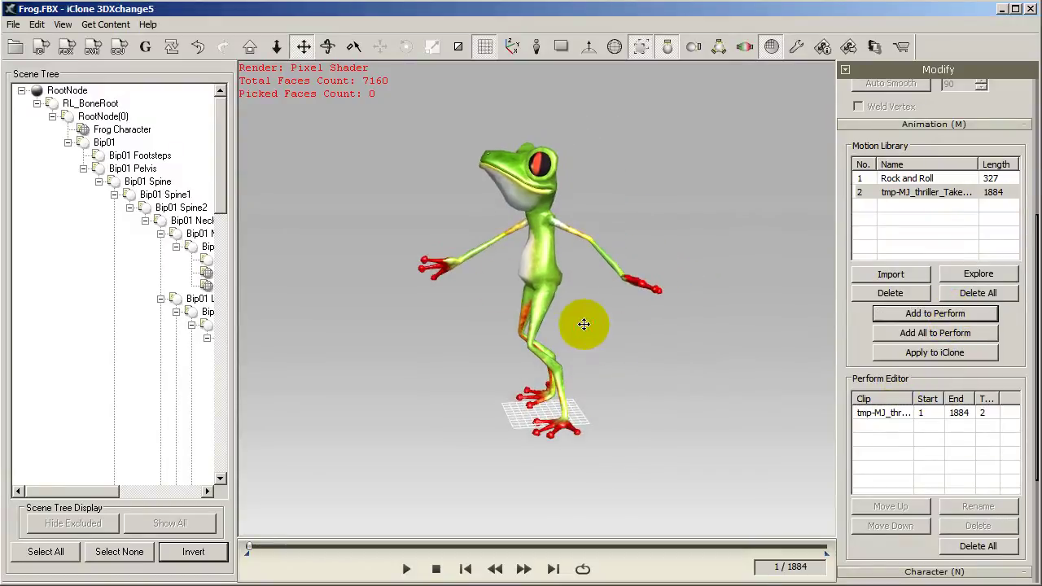
Export the animated frog as the FBX file Frog_Motion to C:\DemoMax, using the 3ds MAX target tool preset.
left_click(71, 51)
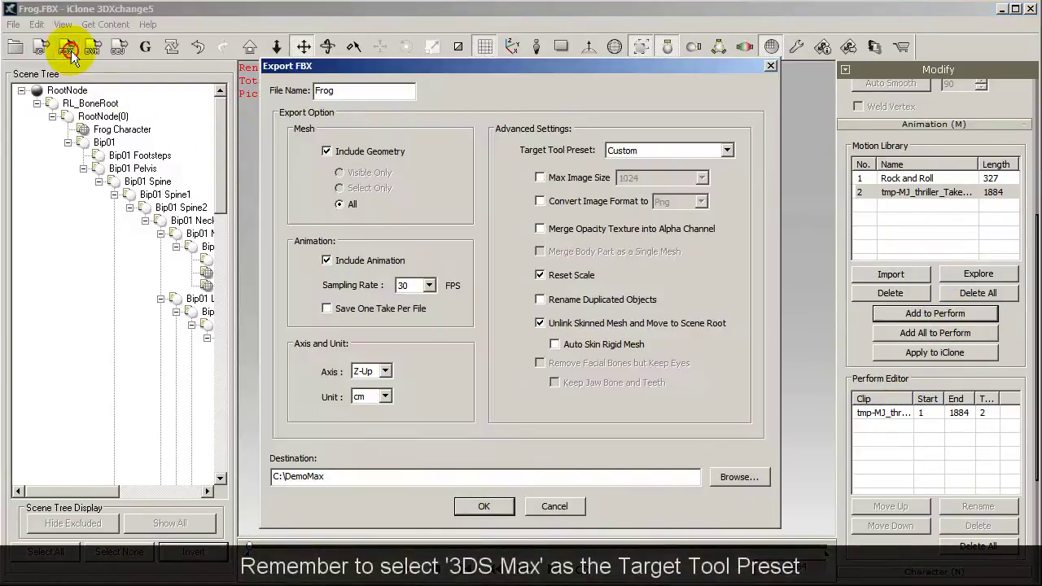
left_click(676, 151)
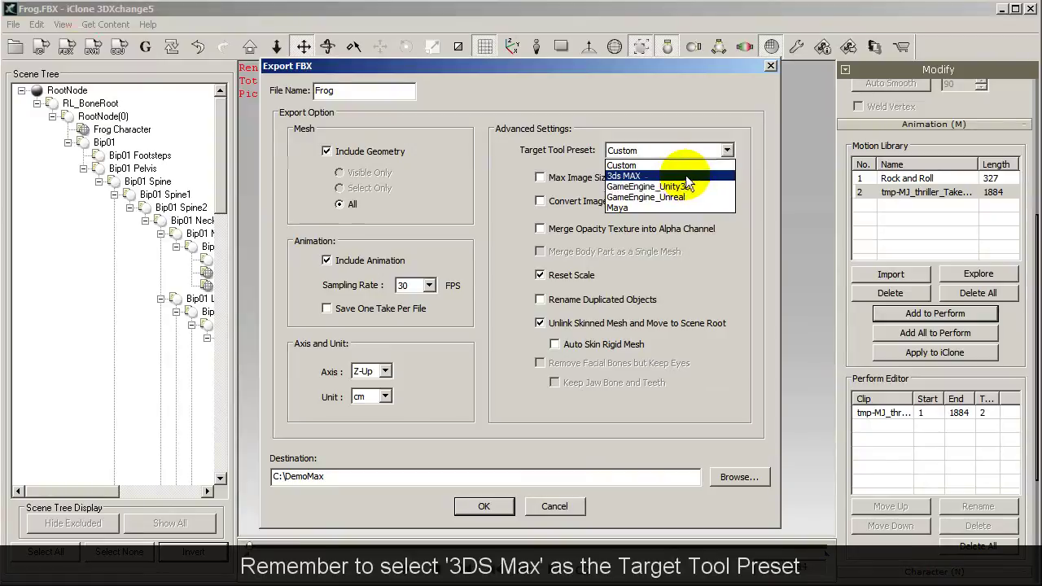
left_click(685, 176)
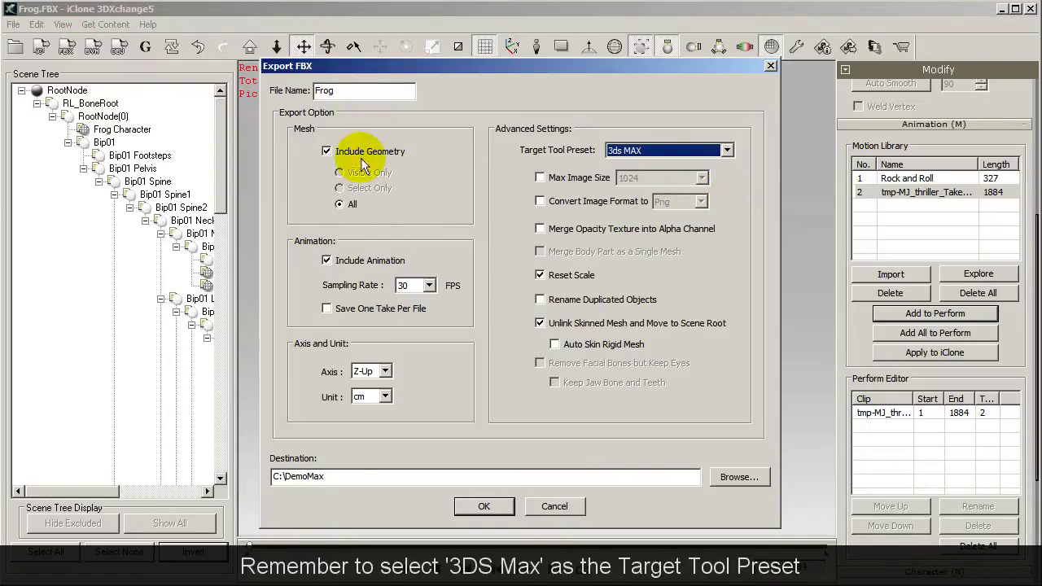
left_click(362, 474)
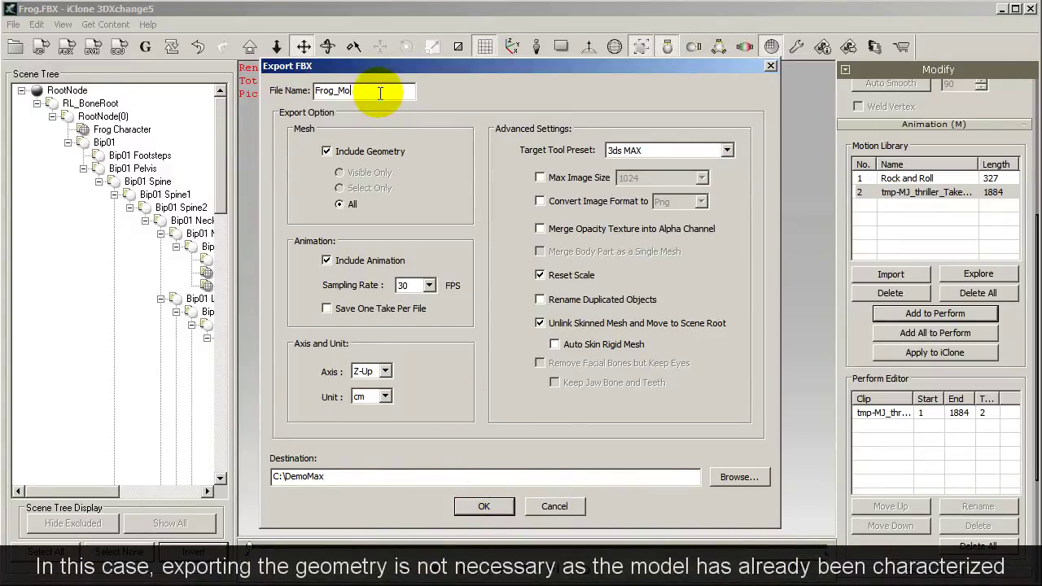
type("tion")
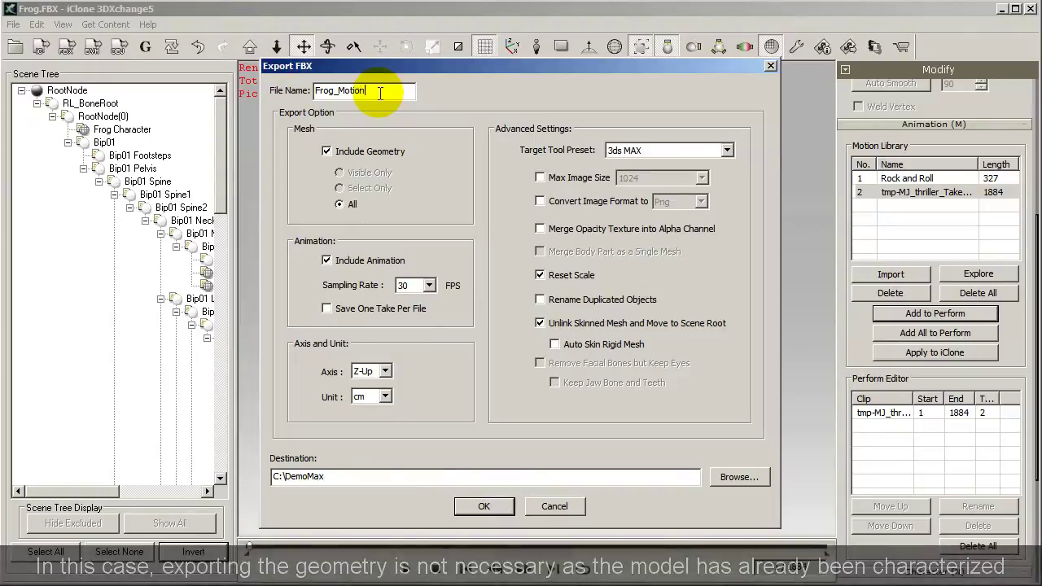
left_click(489, 506)
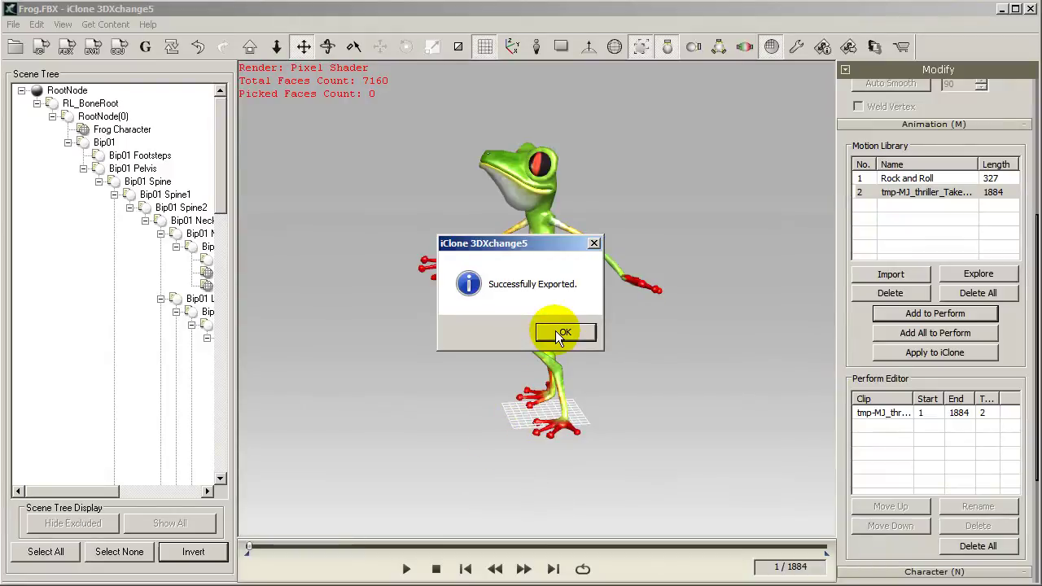
left_click(555, 329)
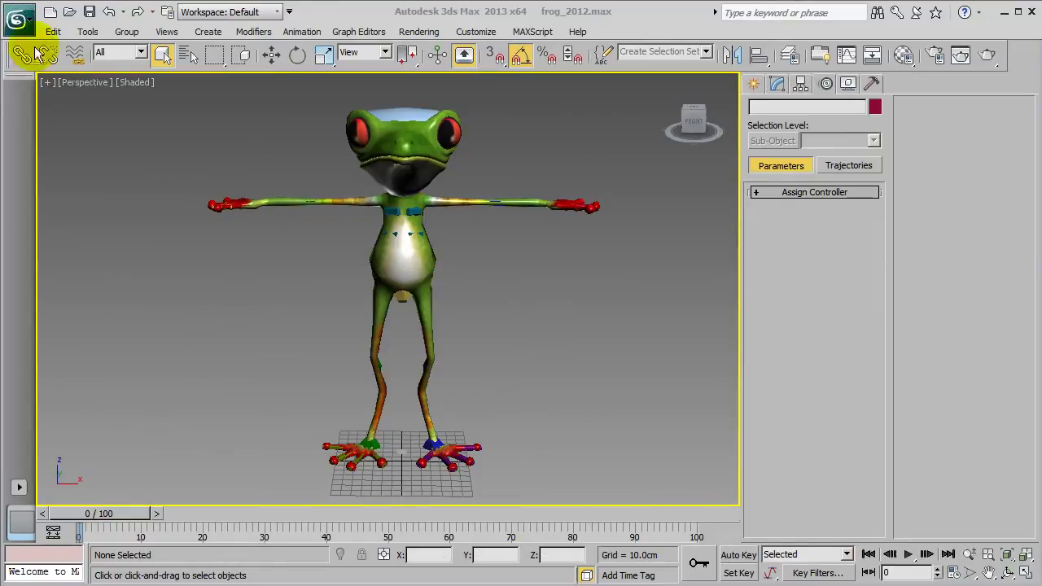
Switch to 3ds Max and open Frog_Motion.fbx from C:\DemoMax for import into the frog_2012.max scene.
left_click(18, 18)
mouse_move(44, 232)
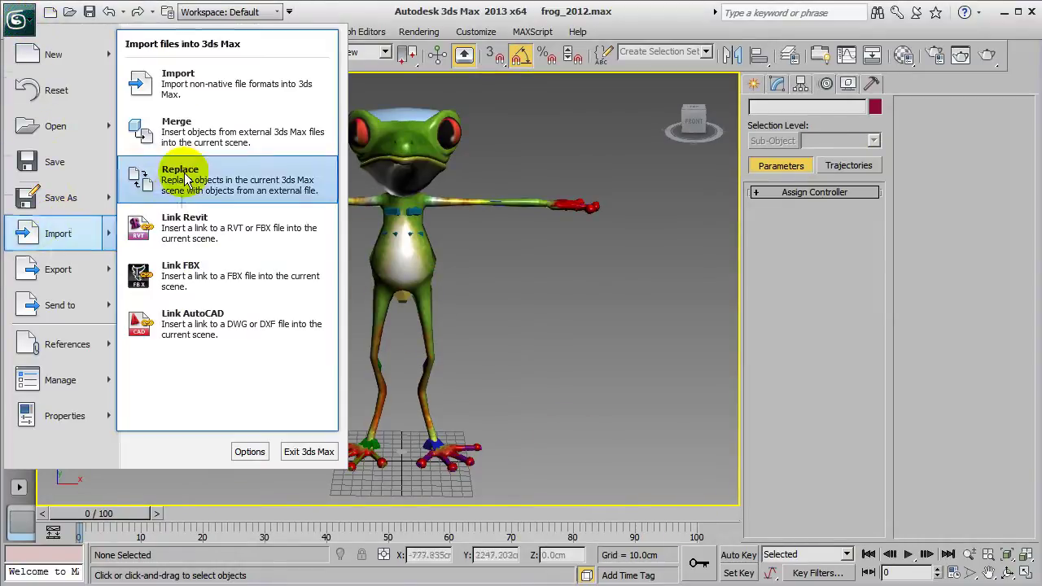
left_click(191, 92)
left_click(354, 250)
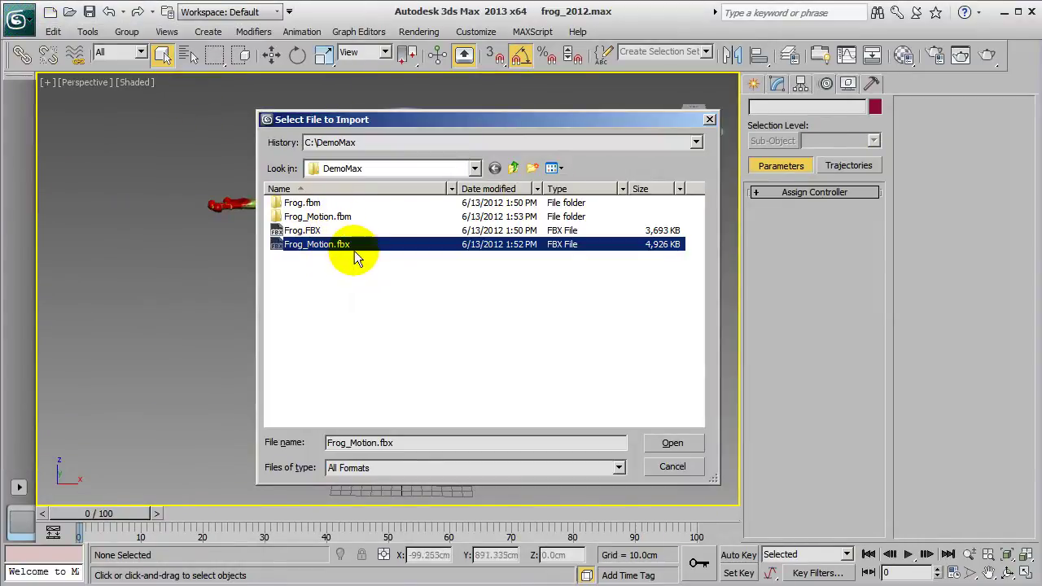
left_click(672, 443)
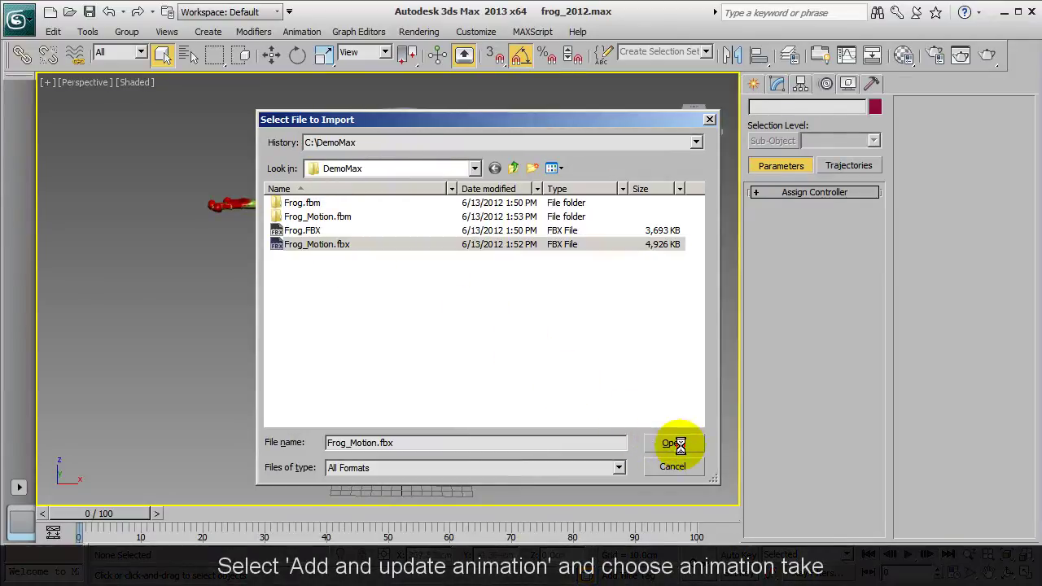
Import the FBX with file content set to Add and update animation and tmp-MJ_thriller_Take 002 as the animation take.
left_click_drag(546, 91, 538, 52)
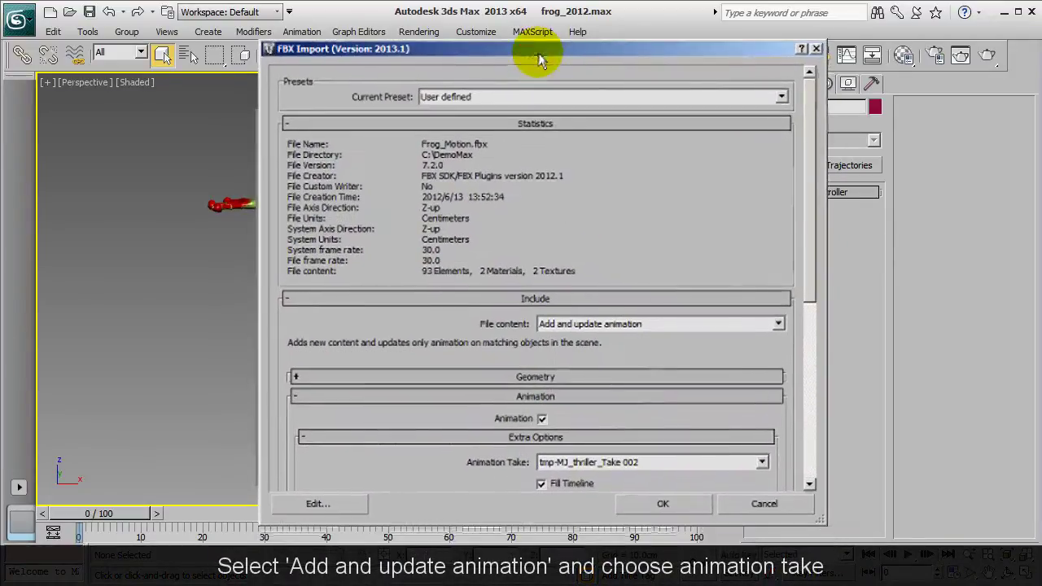
left_click(618, 324)
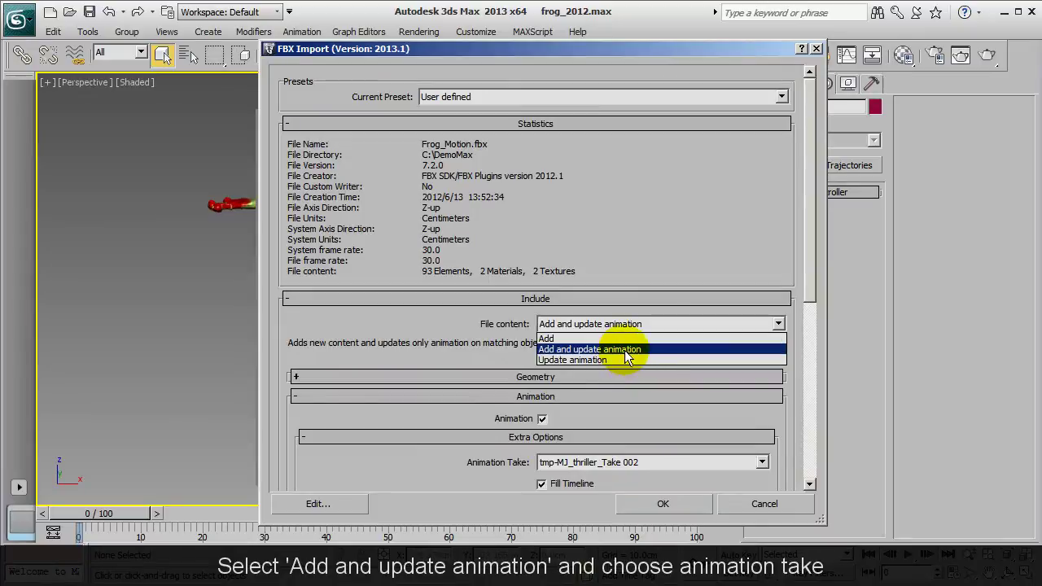
left_click(624, 349)
left_click_drag(602, 343, 357, 343)
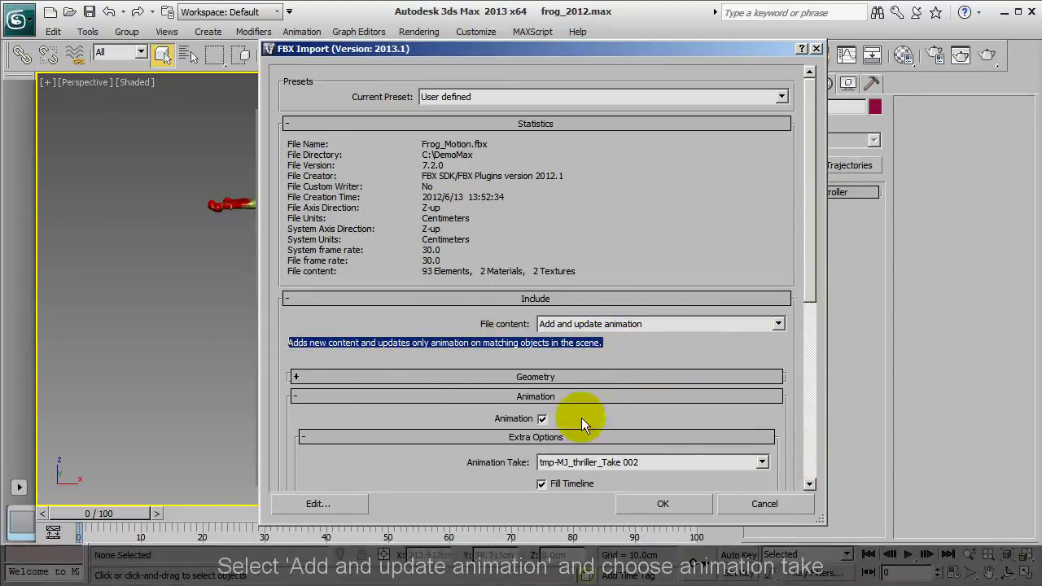
left_click(617, 462)
left_click(610, 486)
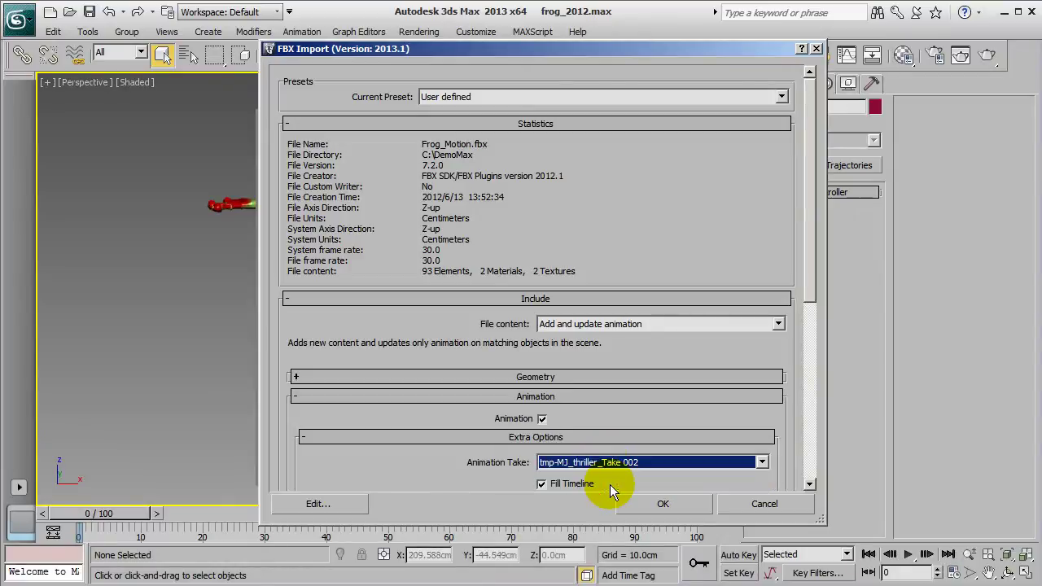
left_click(663, 505)
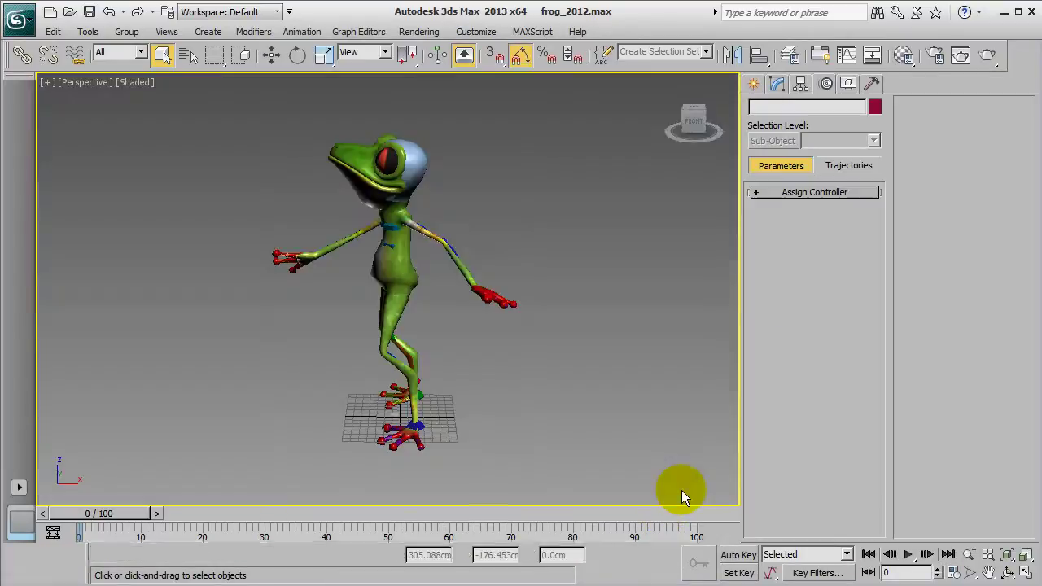
Check the biped left foot's animation keys and hide the frog mesh so only the skeleton is displayed.
left_click(421, 425)
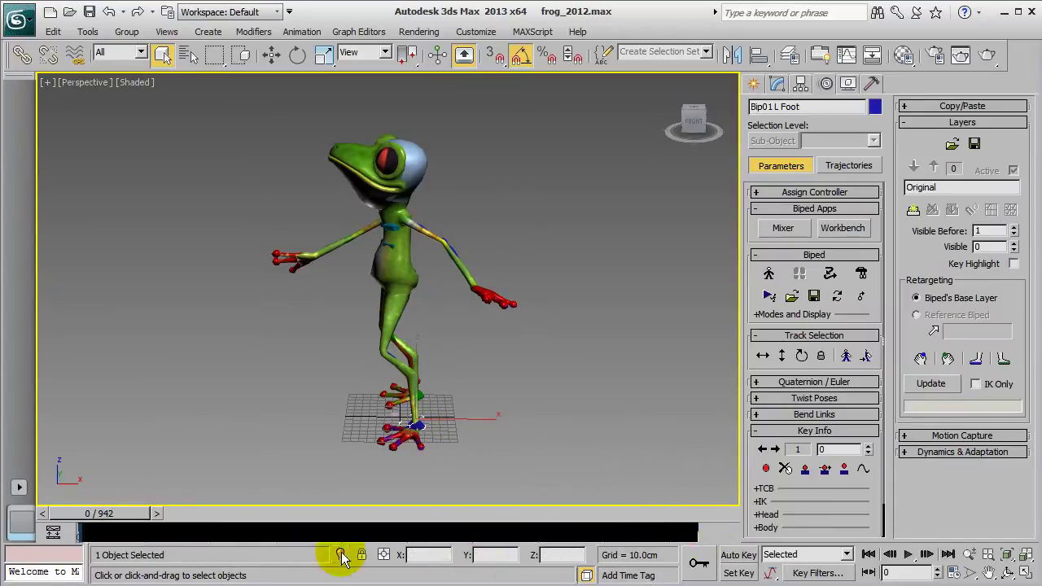
left_click_drag(132, 524, 118, 502)
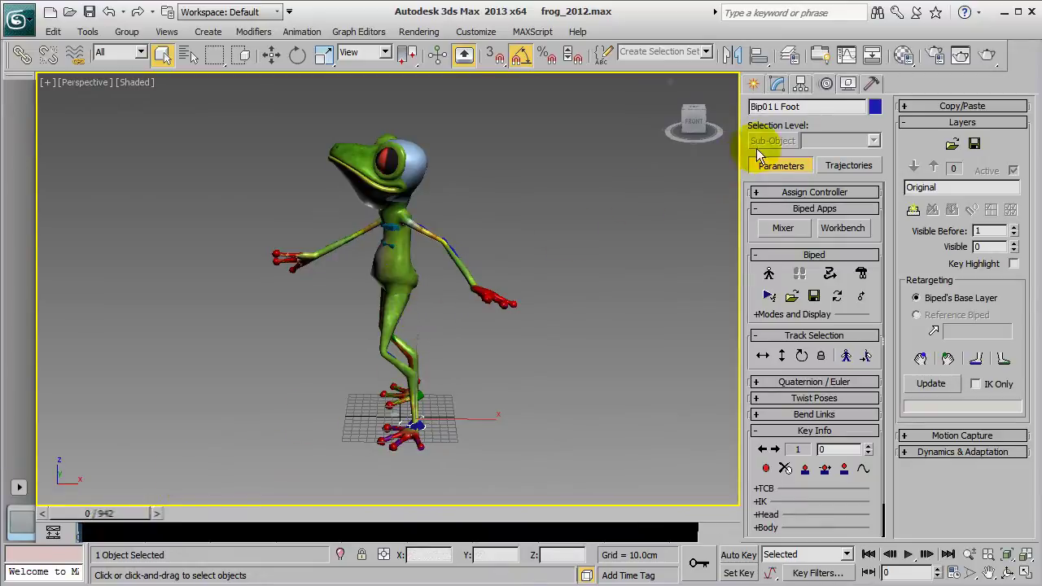
left_click(496, 220)
left_click(389, 244)
right_click(386, 248)
left_click(390, 232)
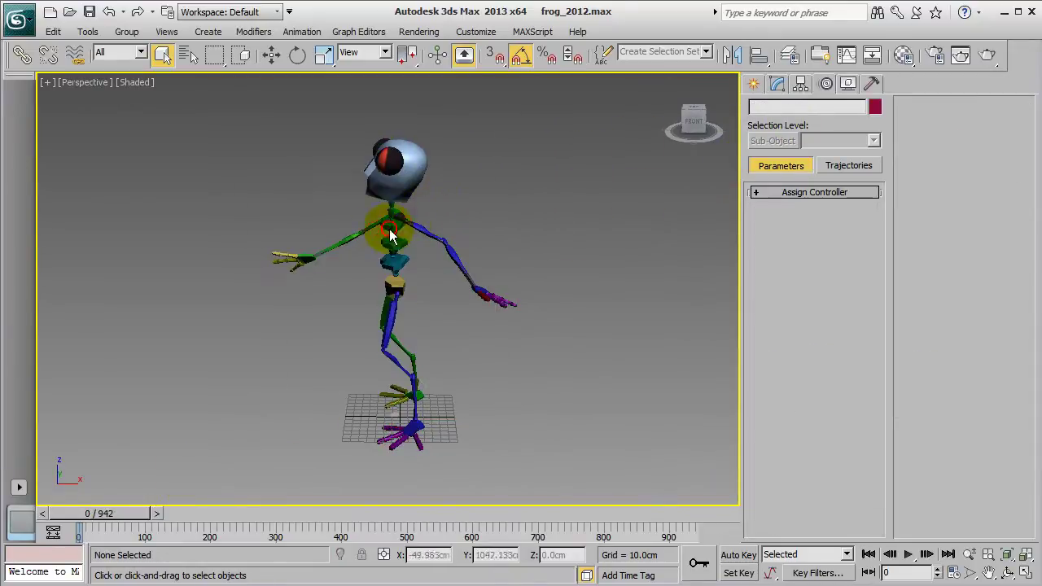
Create a new biped motion layer with Bip01 R Hand selected and turn on Auto Key.
left_click(305, 259)
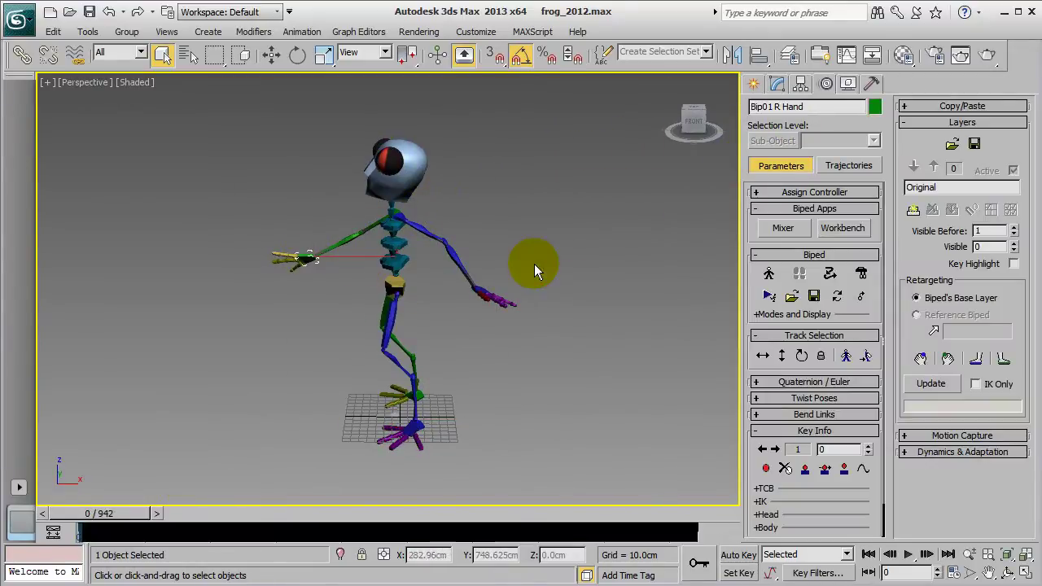
left_click(914, 214)
key("n")
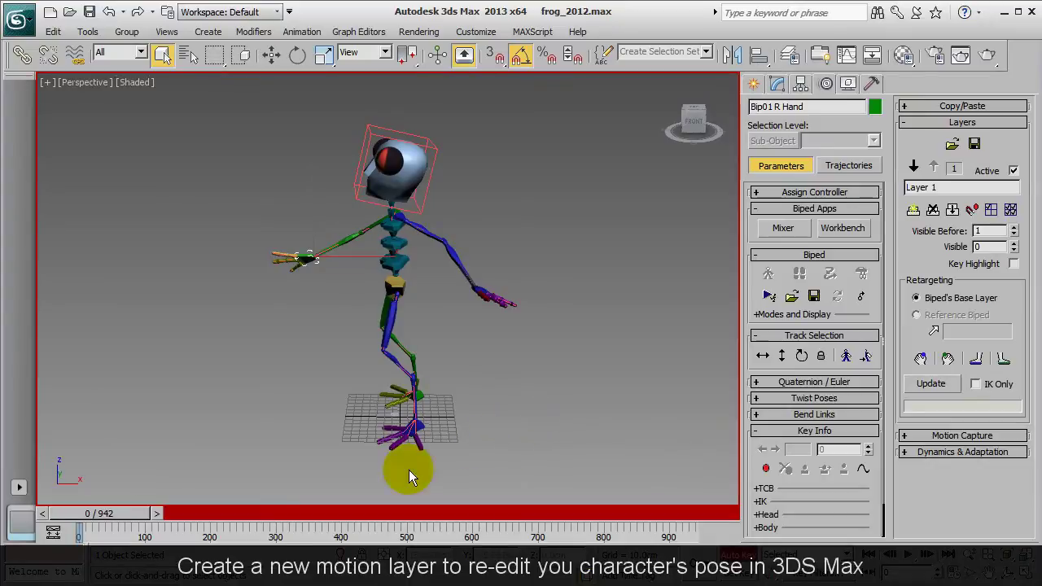
Go to frame 290 and unhide the frog mesh.
left_click_drag(133, 521, 311, 518)
right_click(433, 348)
left_click(465, 293)
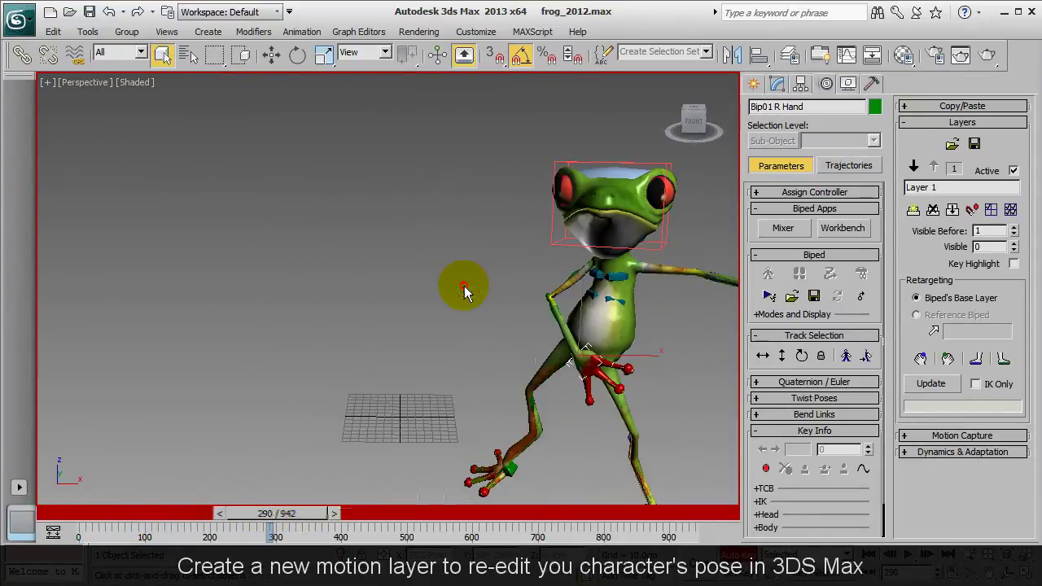
Move the frog's right hand at frame 322 to adjust its distance from the belly, keying the change on Layer 1.
key("w")
middle_click_drag(530, 327, 430, 291)
mouse_move(322, 513)
left_mouse_down()
mouse_move(275, 519)
mouse_move(361, 518)
mouse_move(332, 516)
left_mouse_up()
middle_click_drag(611, 412, 495, 379, "alt")
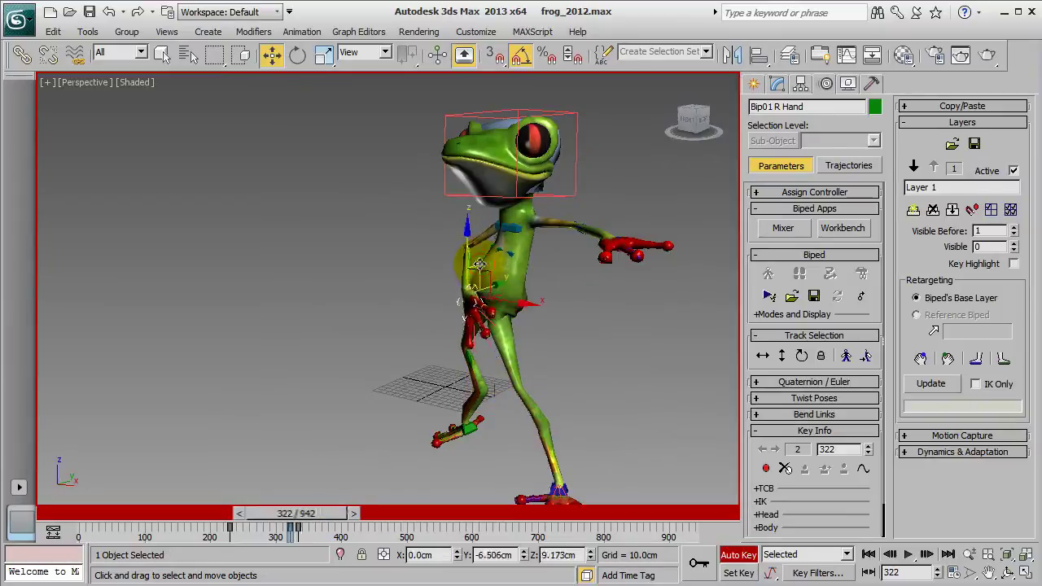
middle_click_drag(479, 265, 379, 259, "alt")
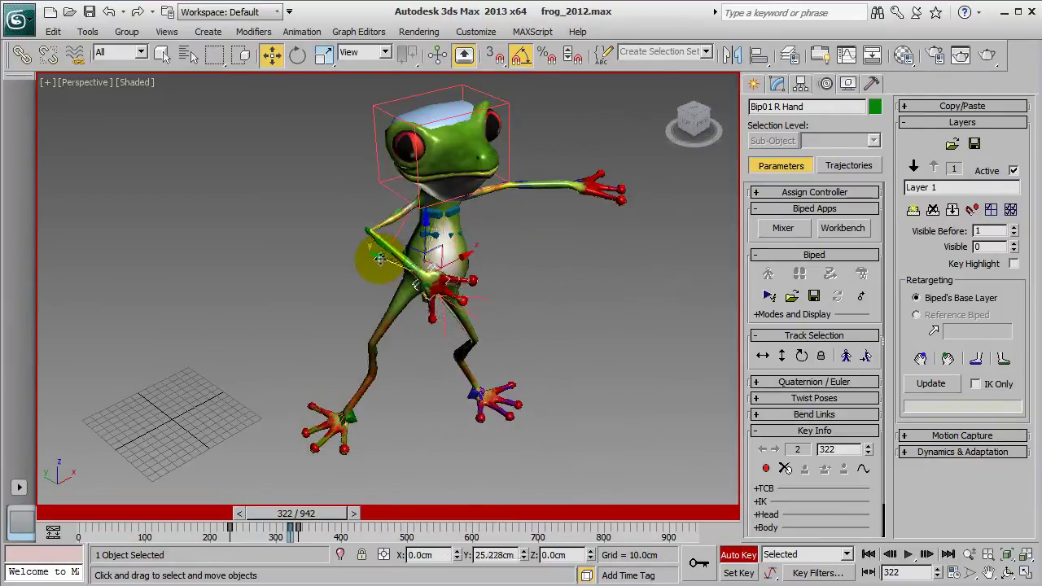
middle_click_drag(603, 423, 491, 275, "alt")
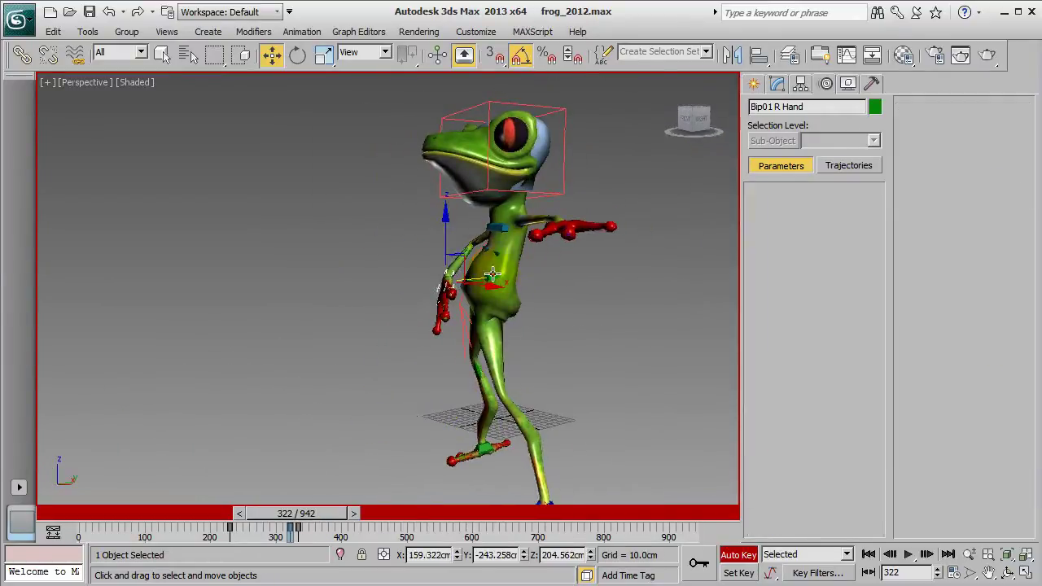
mouse_move(492, 275)
left_mouse_down()
mouse_move(552, 275)
mouse_move(509, 285)
left_mouse_up()
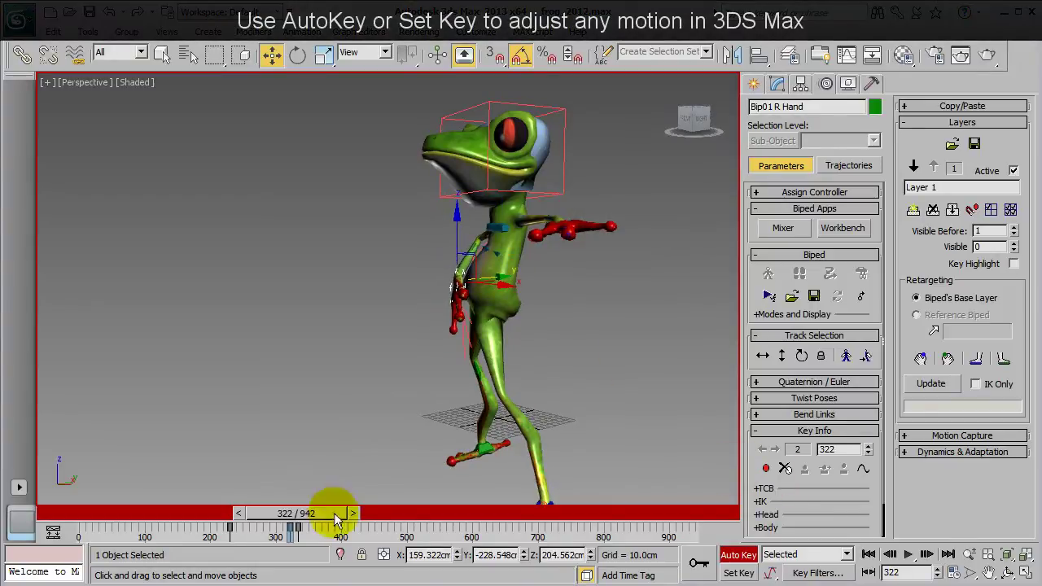
Key adjusted right-hand positions at frames 250 and 348 with the Move tool.
left_click_drag(335, 519, 291, 514)
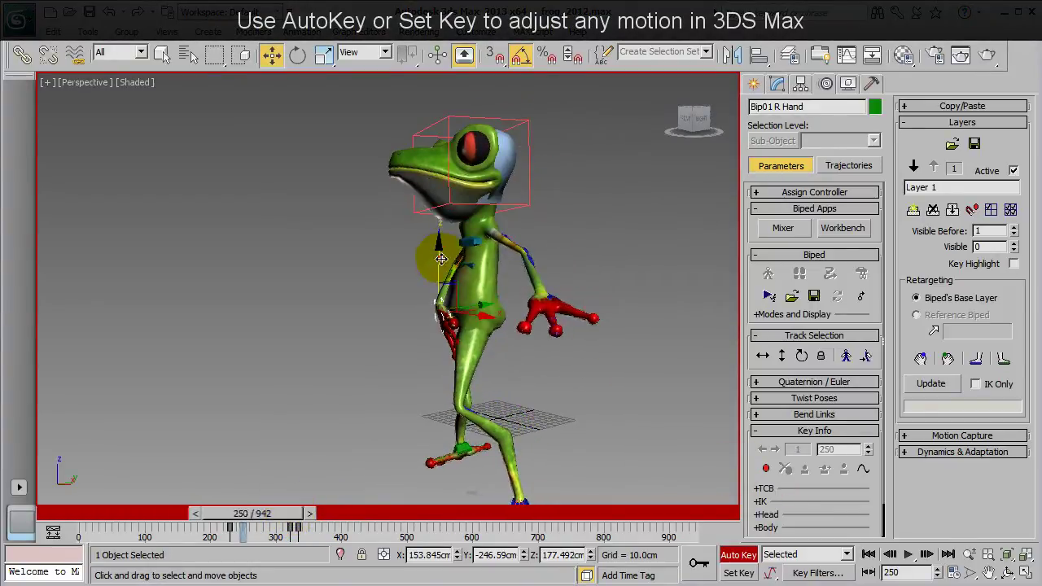
middle_click_drag(490, 394, 353, 477, "alt")
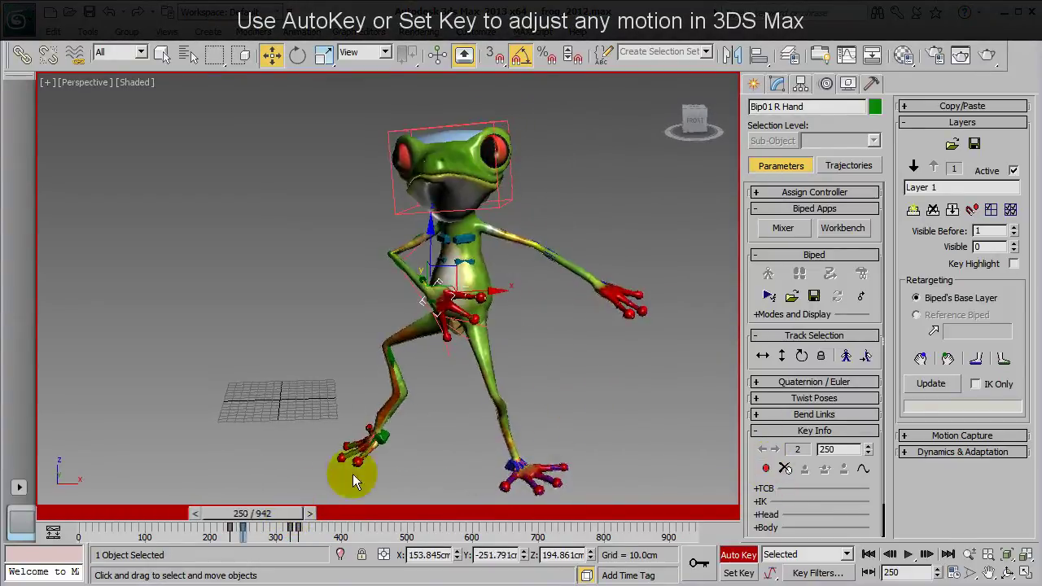
left_click_drag(289, 515, 255, 518)
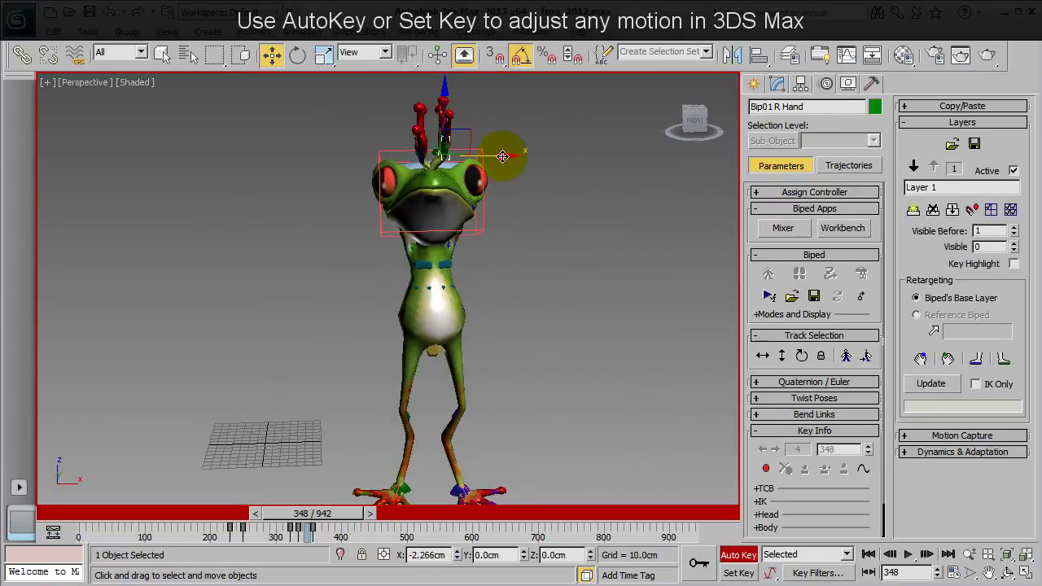
left_click_drag(497, 157, 467, 157)
Return to an earlier frame and play back the edited dance animation.
left_click_drag(346, 524, 200, 515)
key("slash")
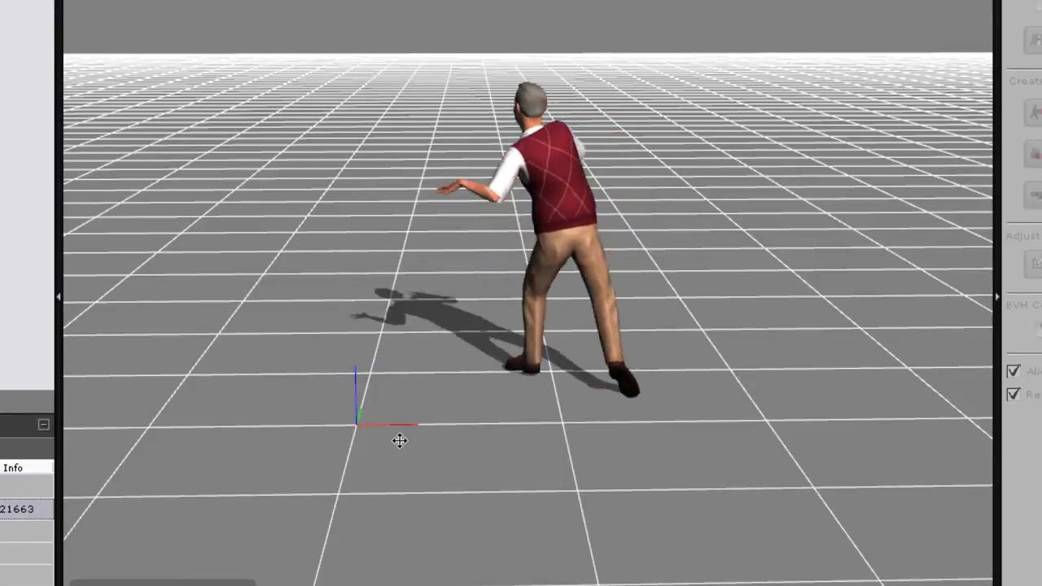
left_click_drag(366, 386, 461, 394)
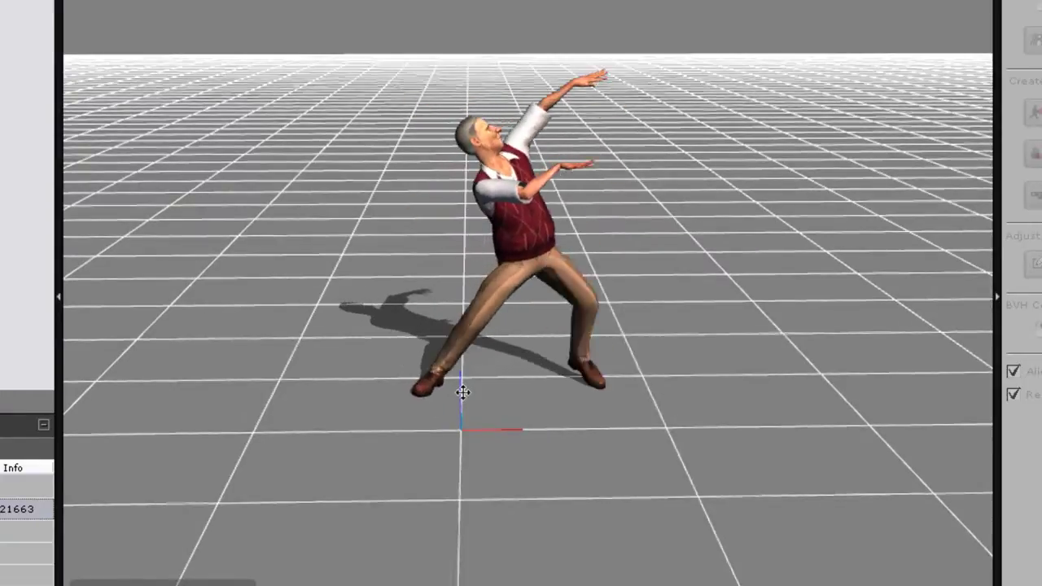